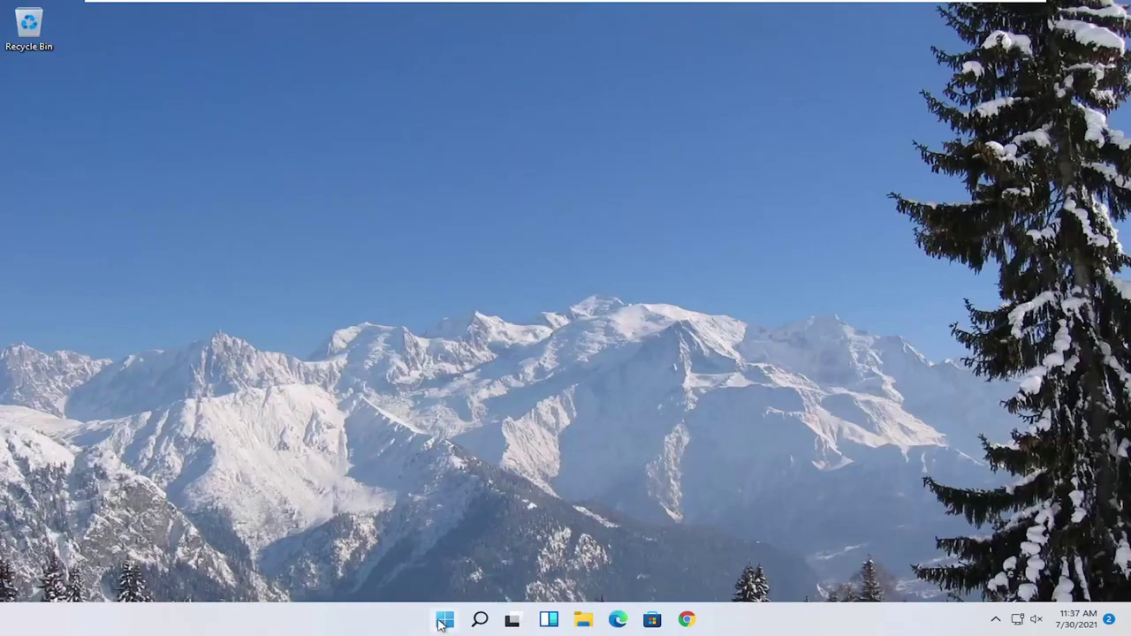
Launch dxdiag, review the display device and driver details, then close the DirectX Diagnostic Tool.
left_click(445, 620)
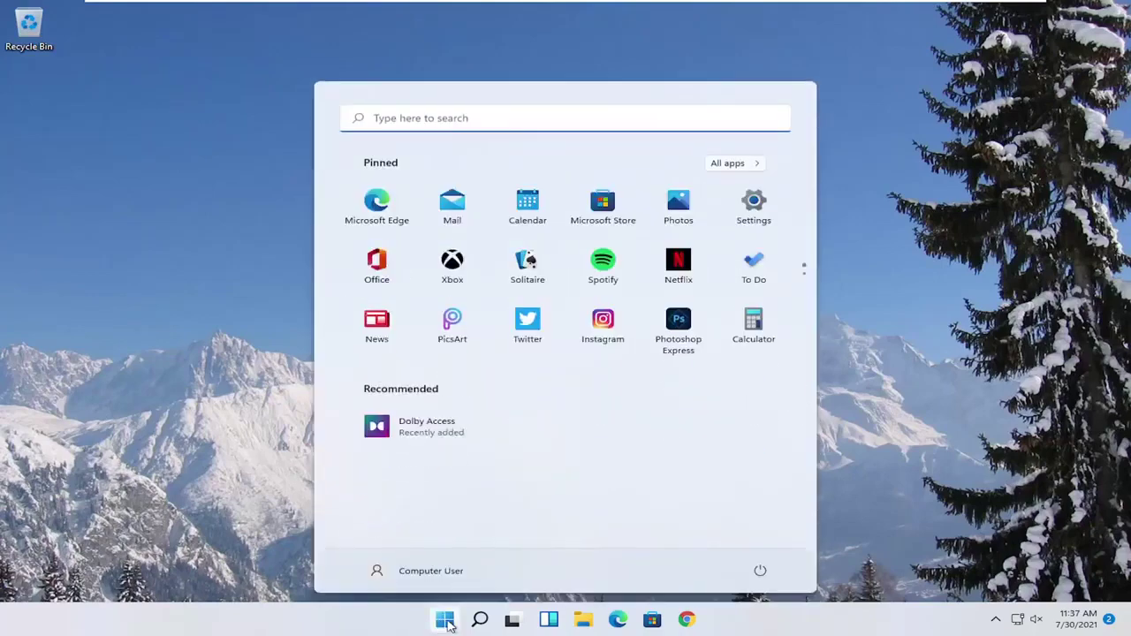
type("dxdi")
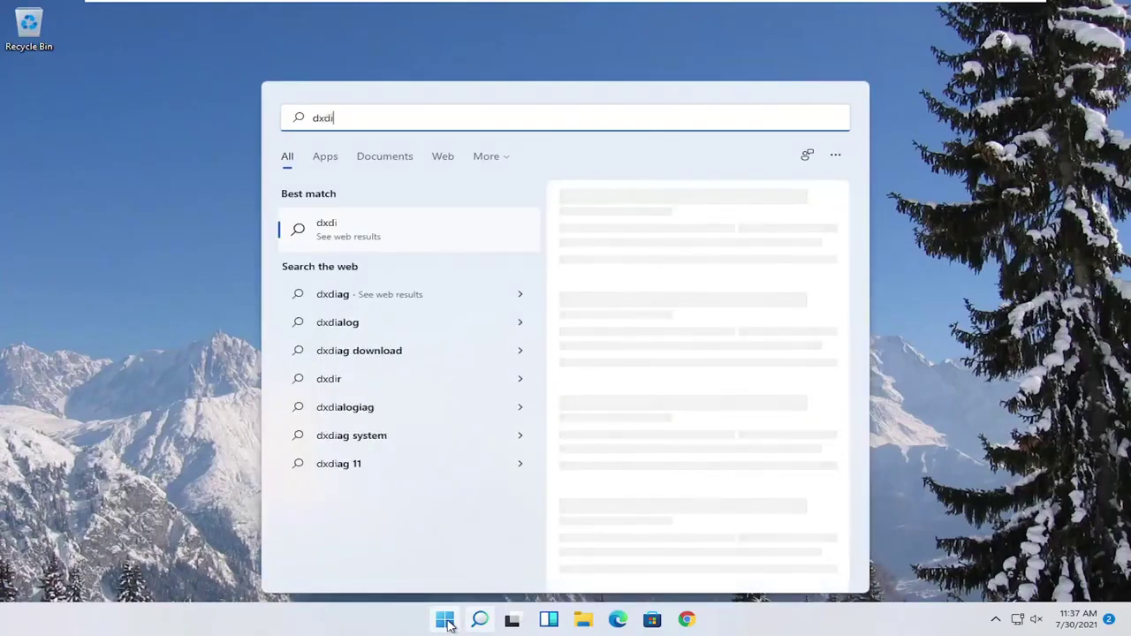
type("ag")
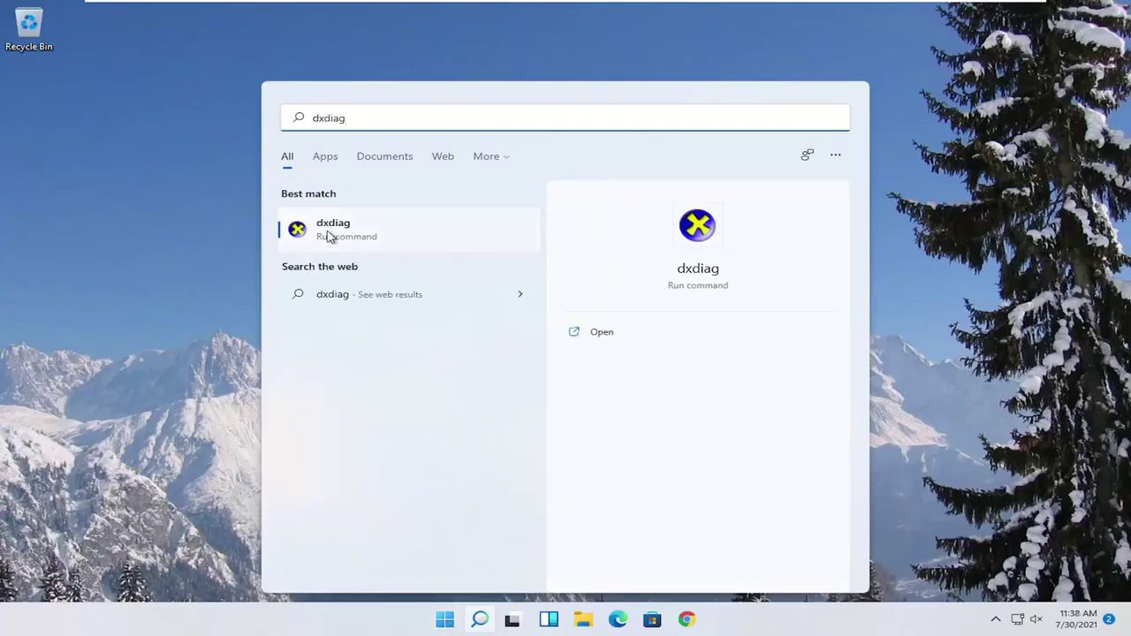
left_click(329, 230)
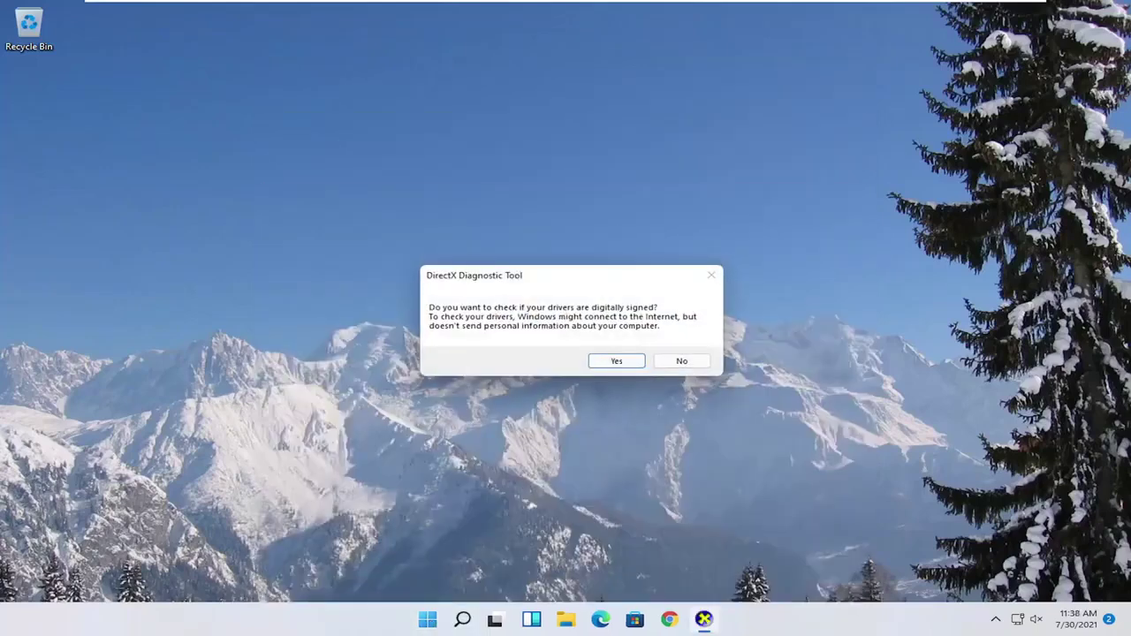
left_click(616, 361)
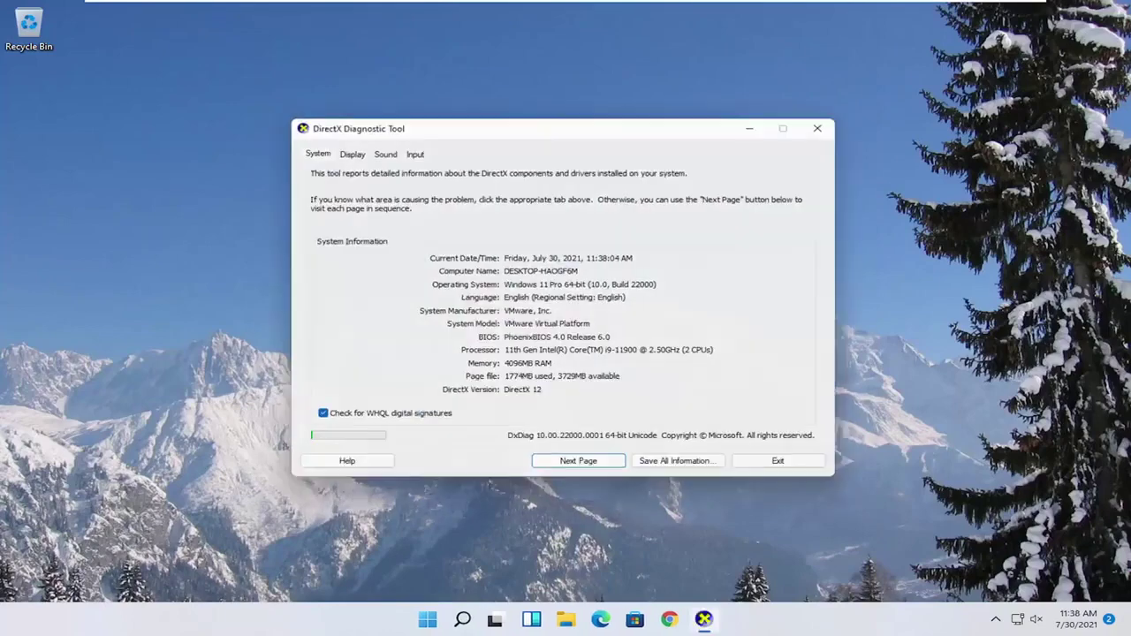
left_click(345, 149)
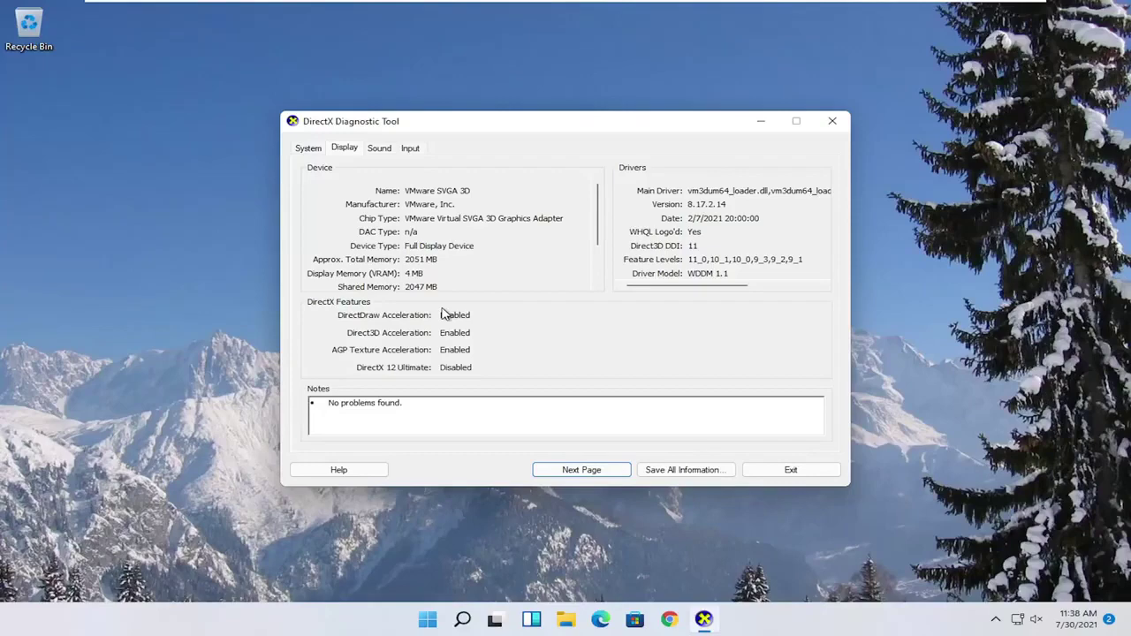
left_click(839, 120)
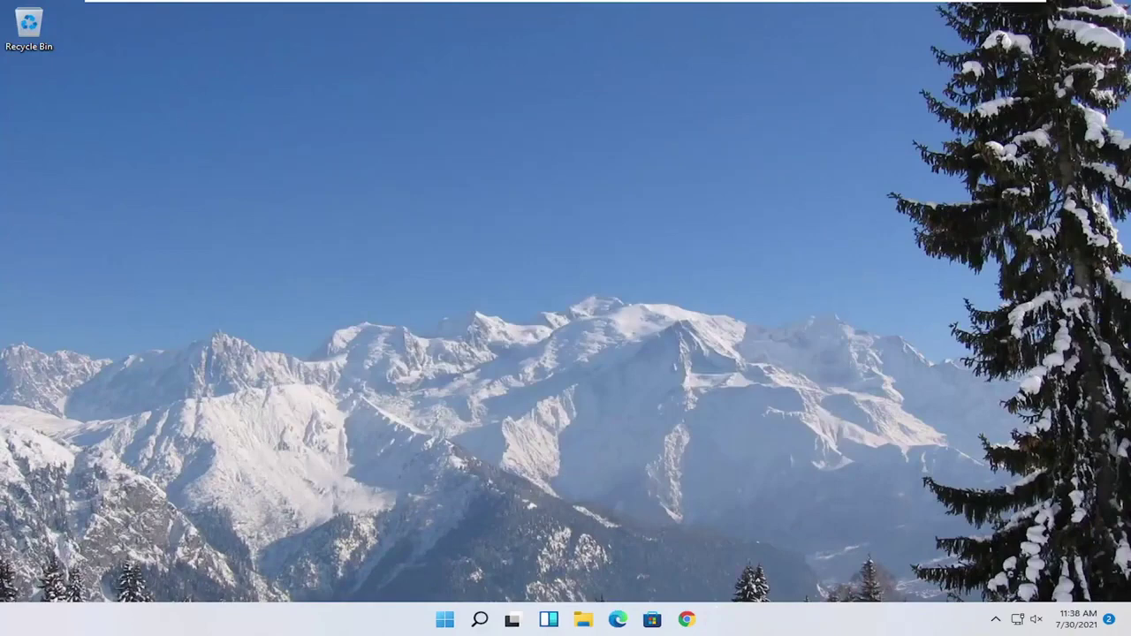
Set Performance Options visual effects to Adjust for best performance and apply with OK.
left_click(478, 622)
type("adjust")
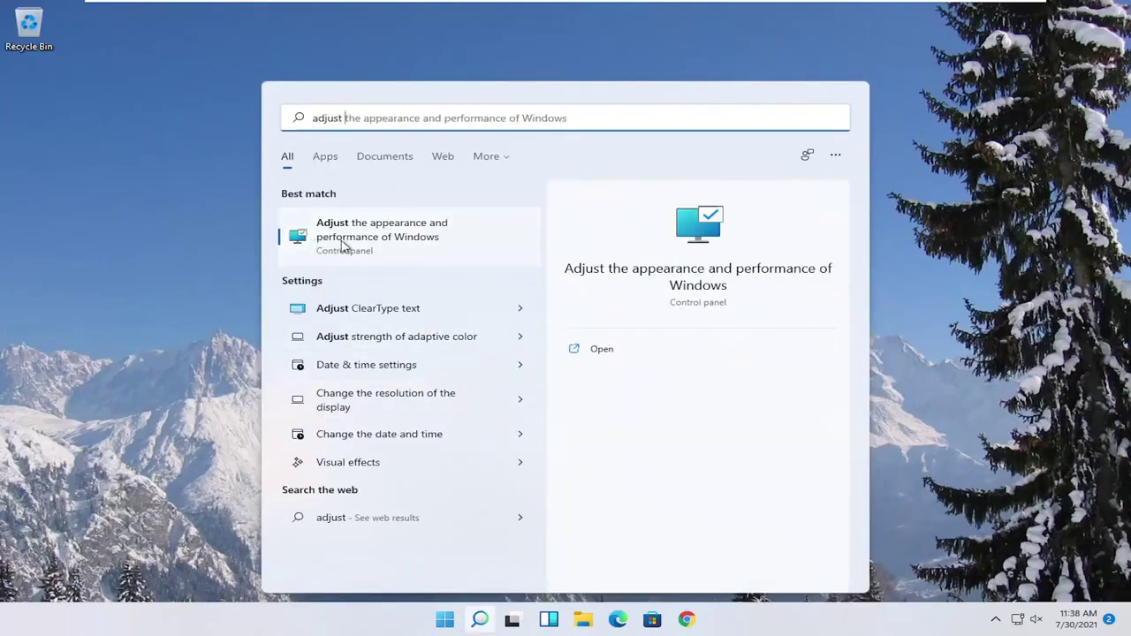
left_click(382, 243)
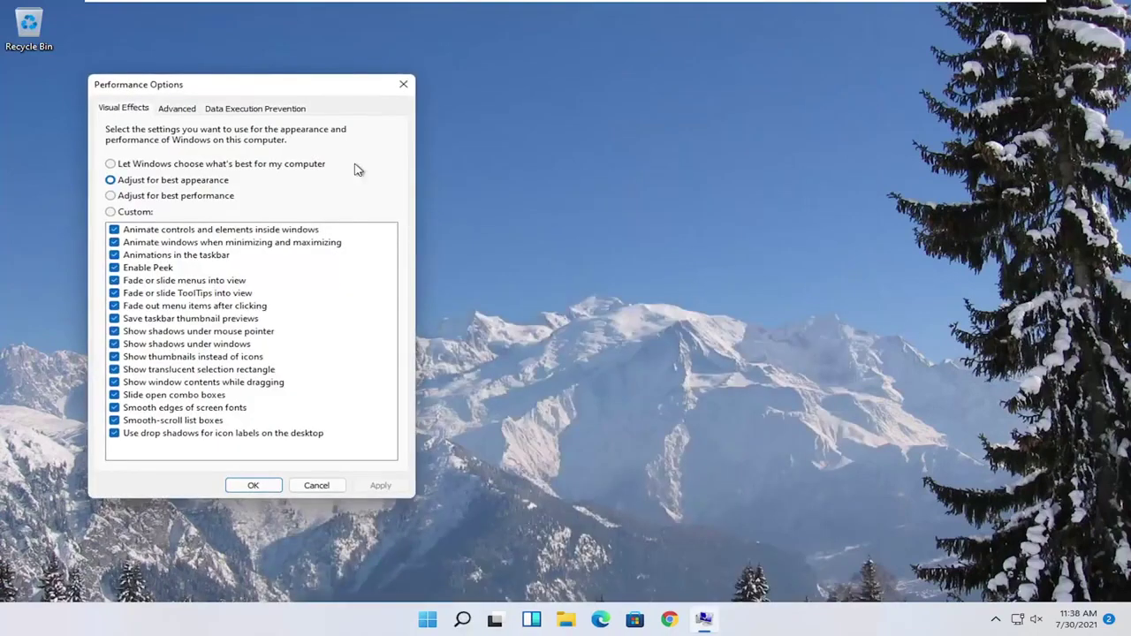
left_click_drag(449, 82, 520, 93)
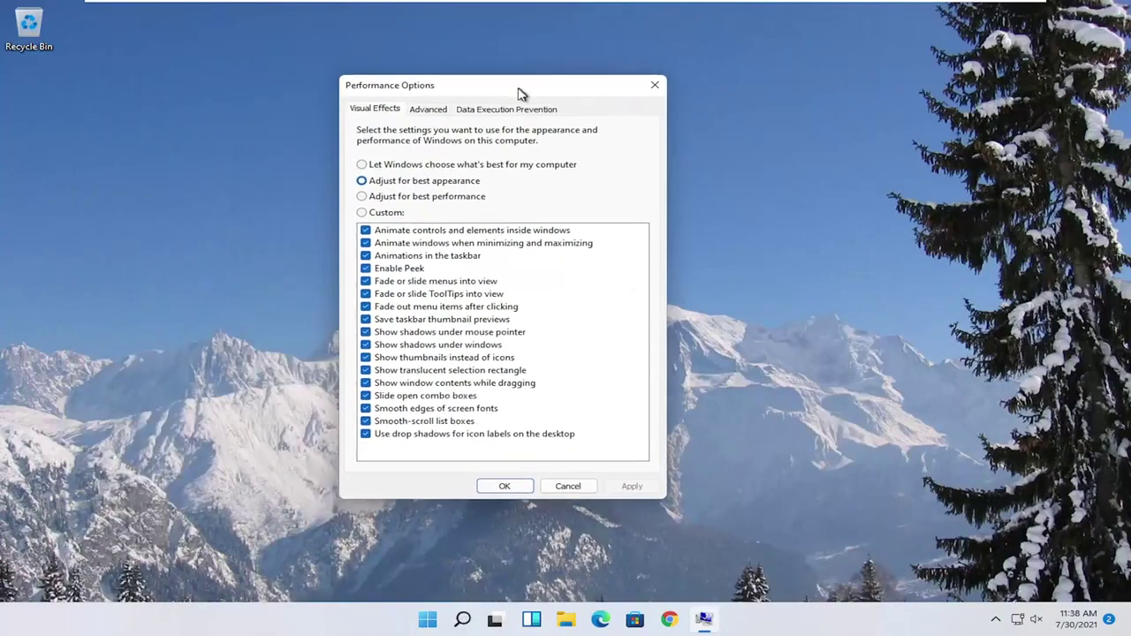
left_click(389, 196)
left_click(632, 487)
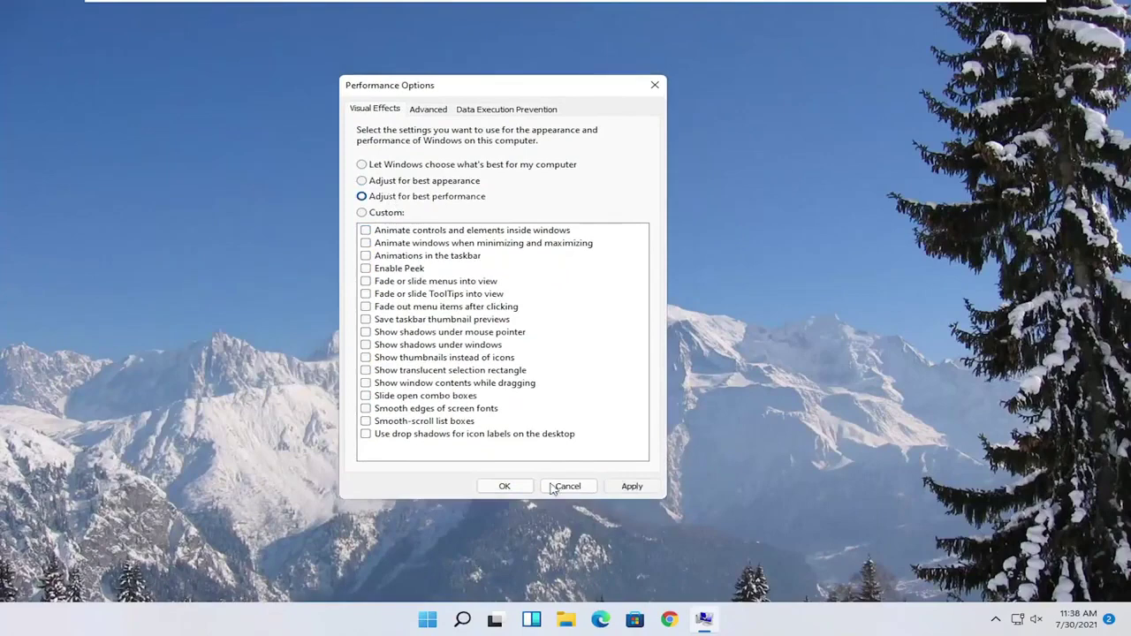
left_click(504, 487)
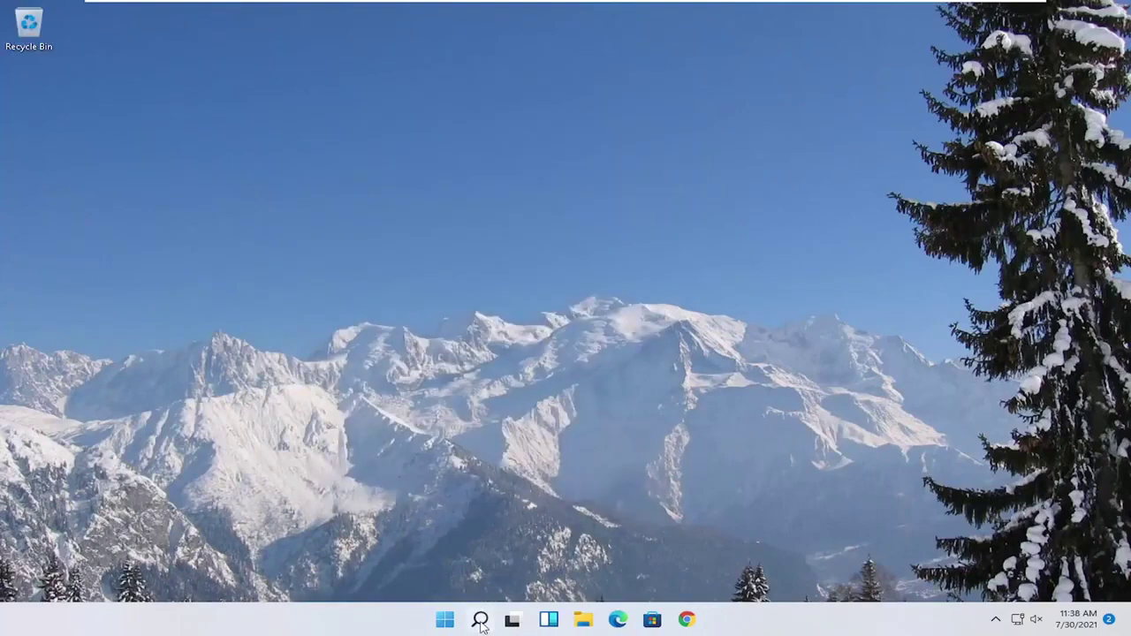
Open the Graphics page from the Game Mode settings.
left_click(480, 621)
type("game mode")
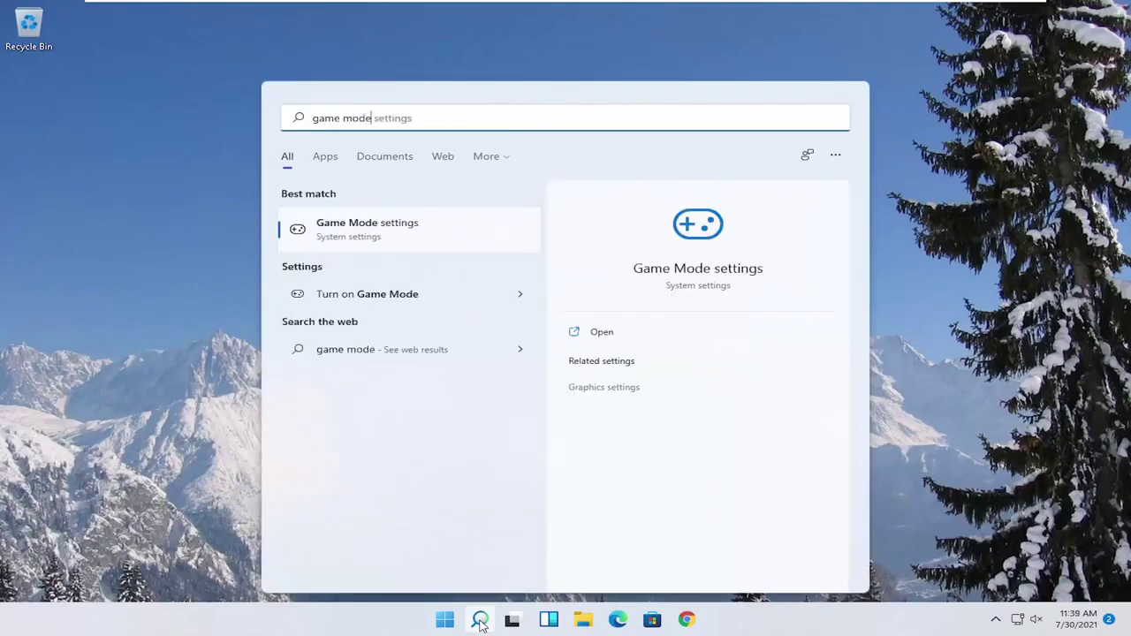
left_click(356, 234)
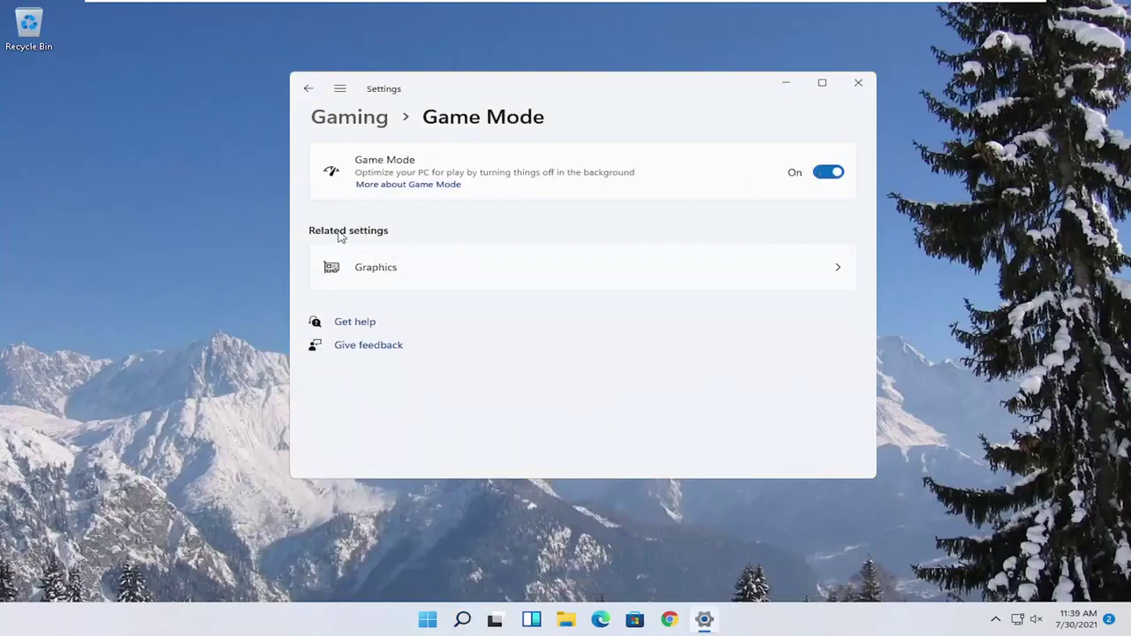
left_click(389, 284)
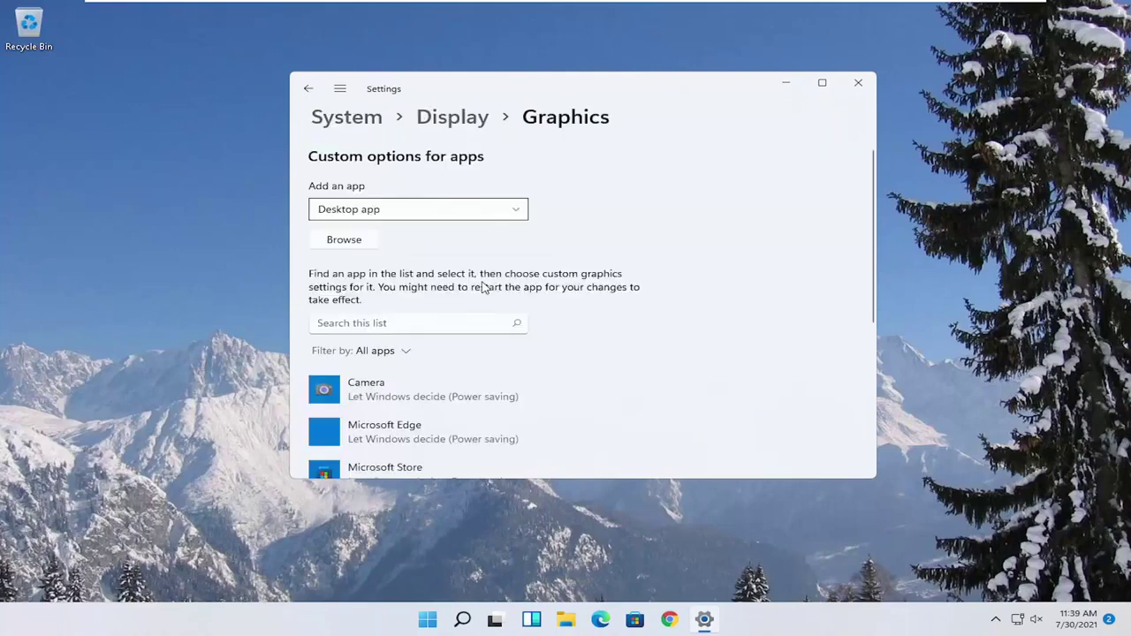
scroll(483, 286, "down", 3)
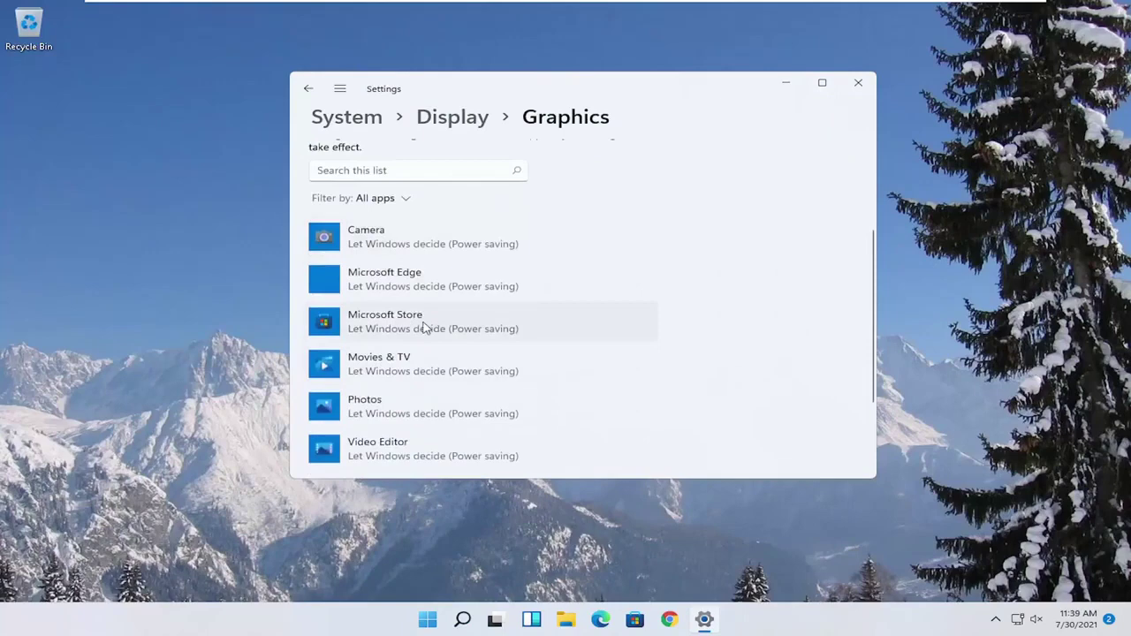
Set Microsoft Store's graphics preference to High performance, save it, and close Settings.
left_click(430, 330)
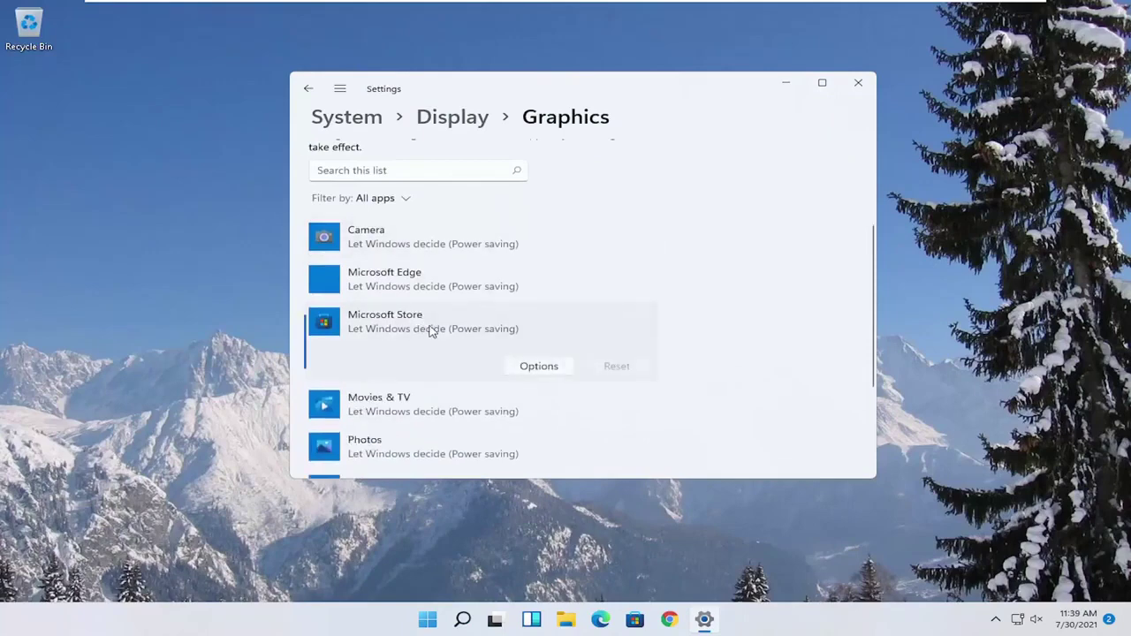
left_click(541, 368)
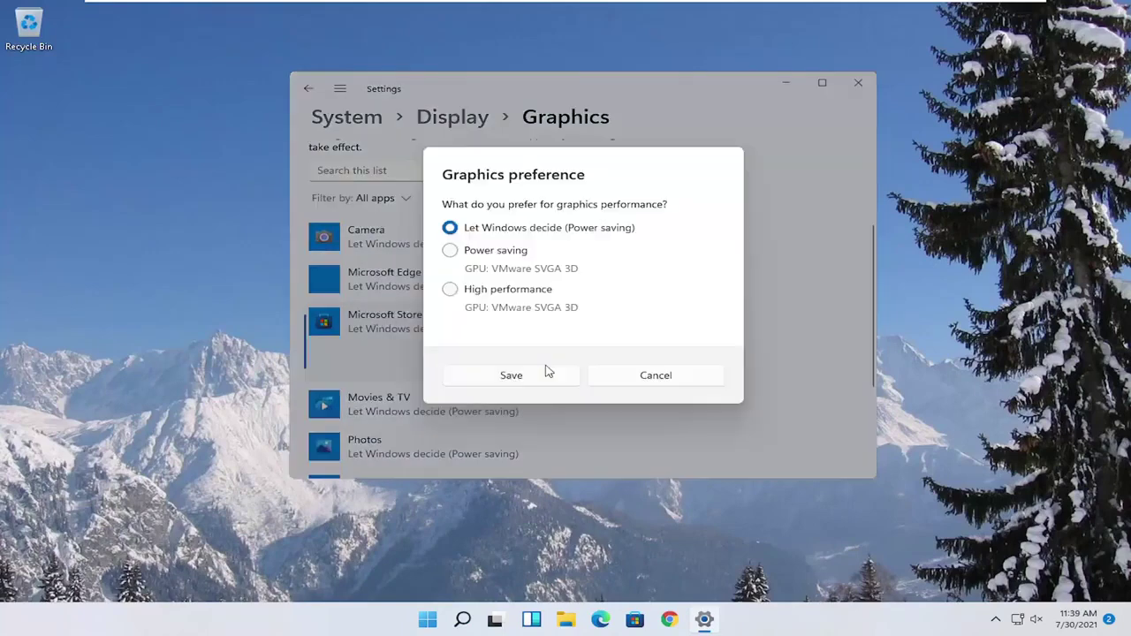
left_click(453, 292)
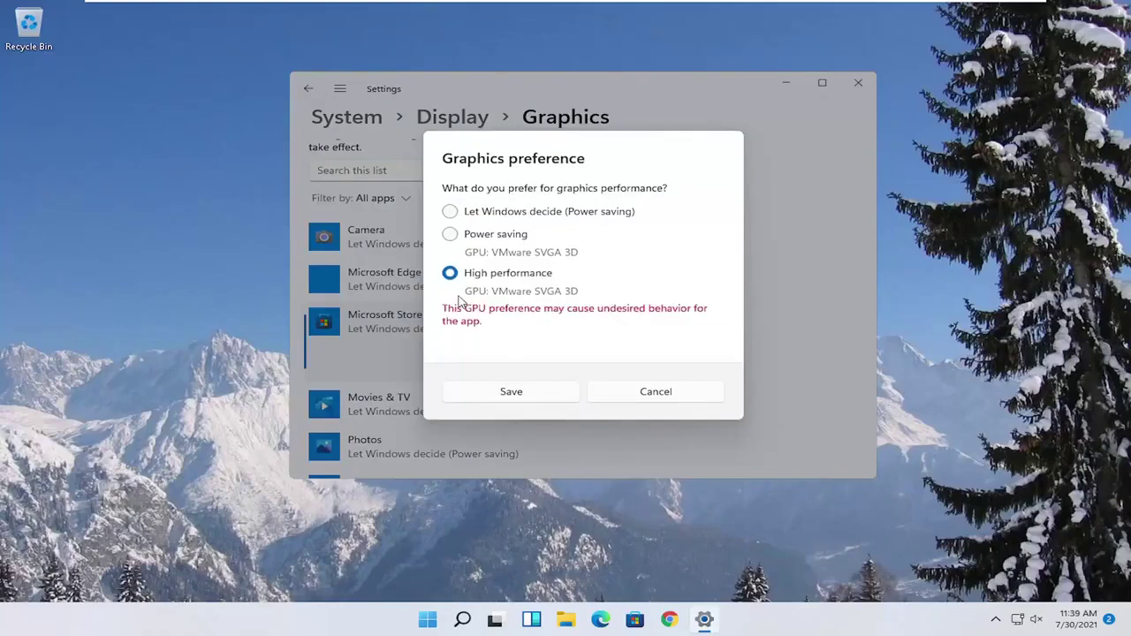
left_click(511, 391)
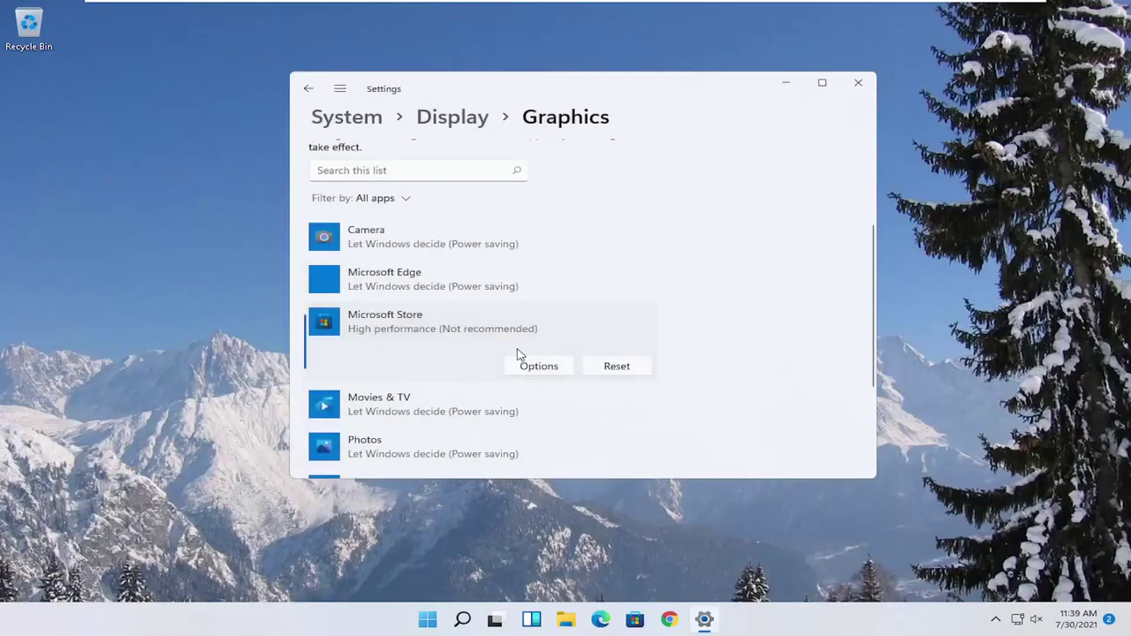
left_click(530, 372)
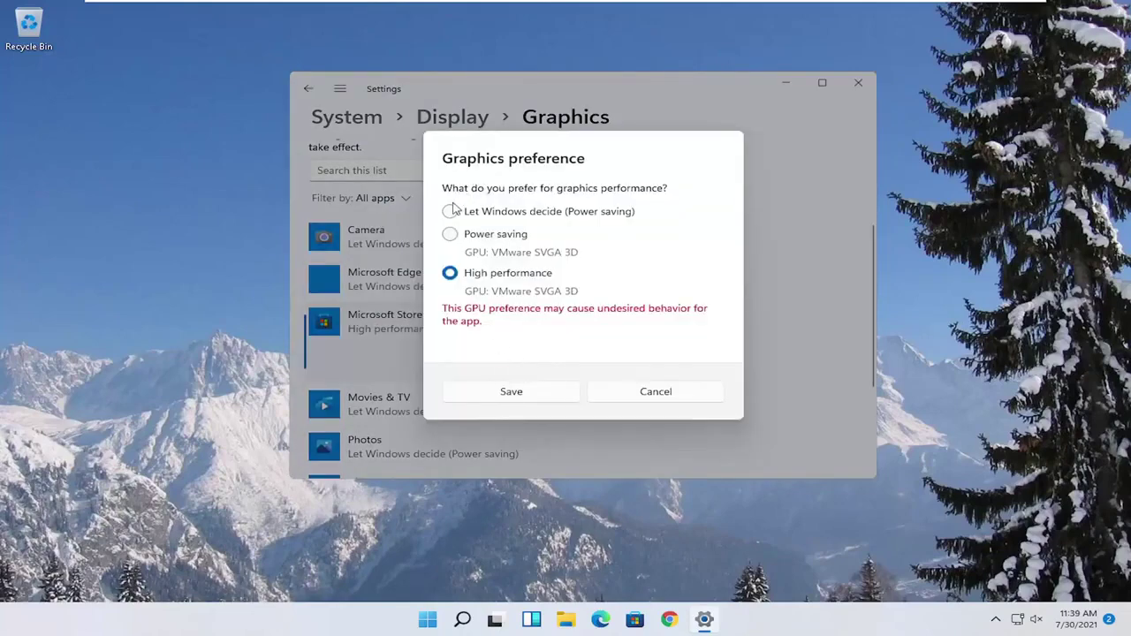
left_click(667, 391)
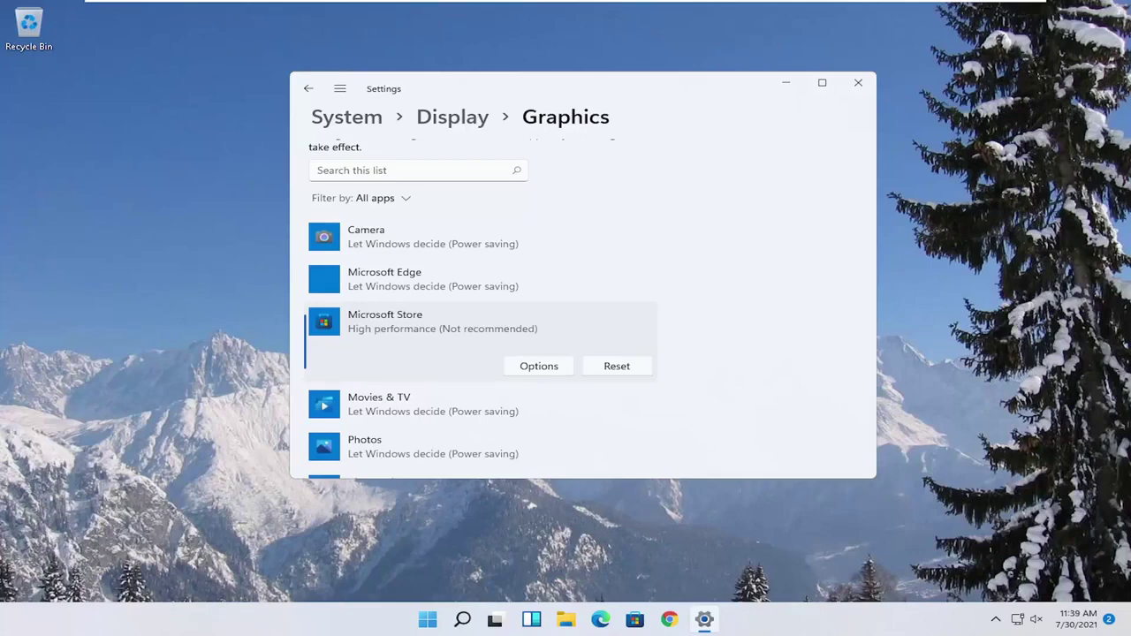
left_click(858, 83)
mouse_move(534, 608)
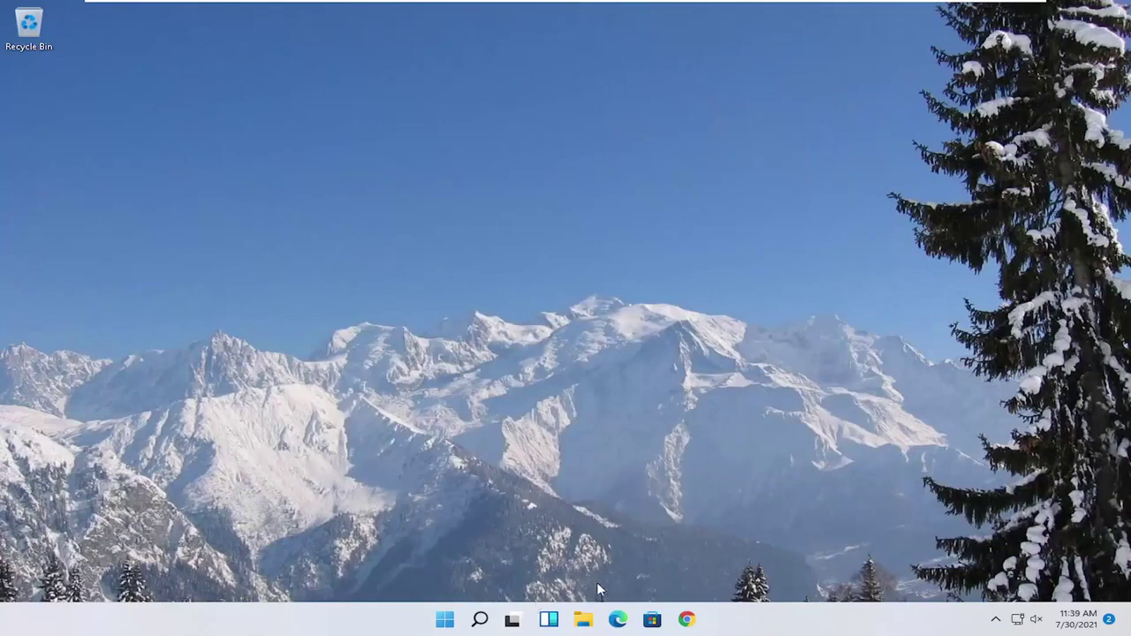
Open Task Manager from the Win+X menu, review the Startup apps list, and close it.
right_click(444, 625)
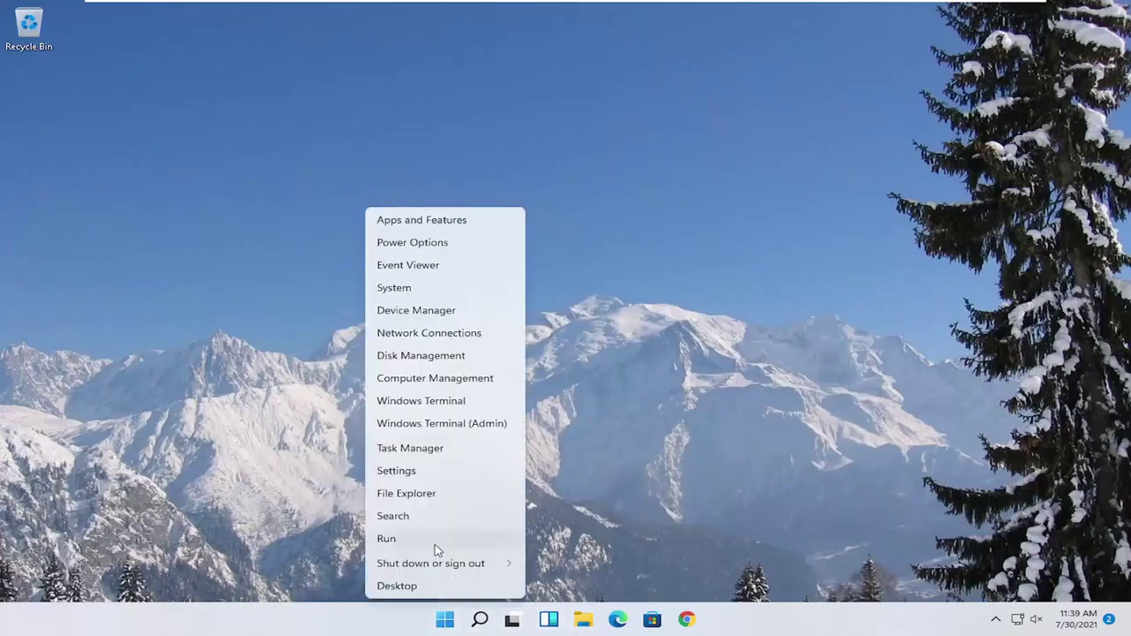
left_click(408, 449)
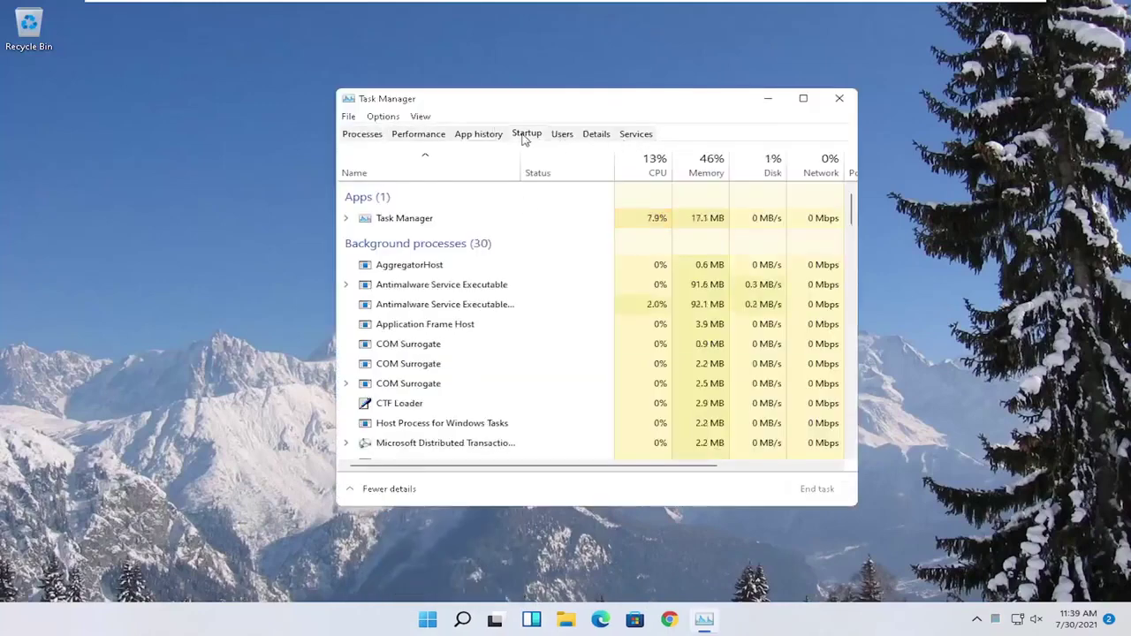
left_click(526, 136)
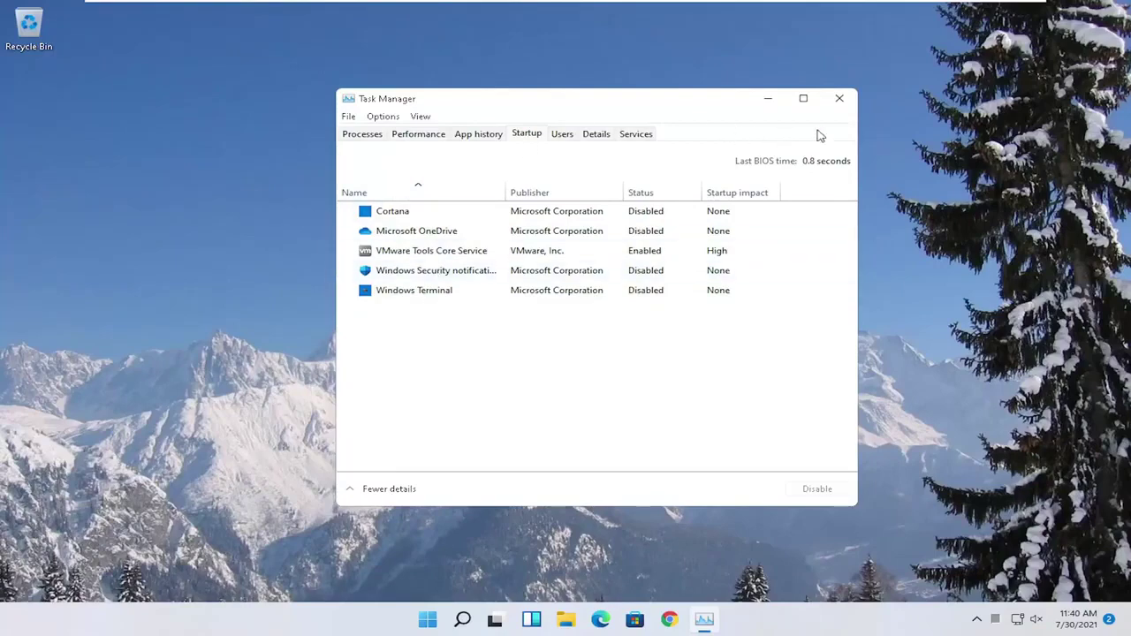
left_click(839, 99)
left_click(479, 620)
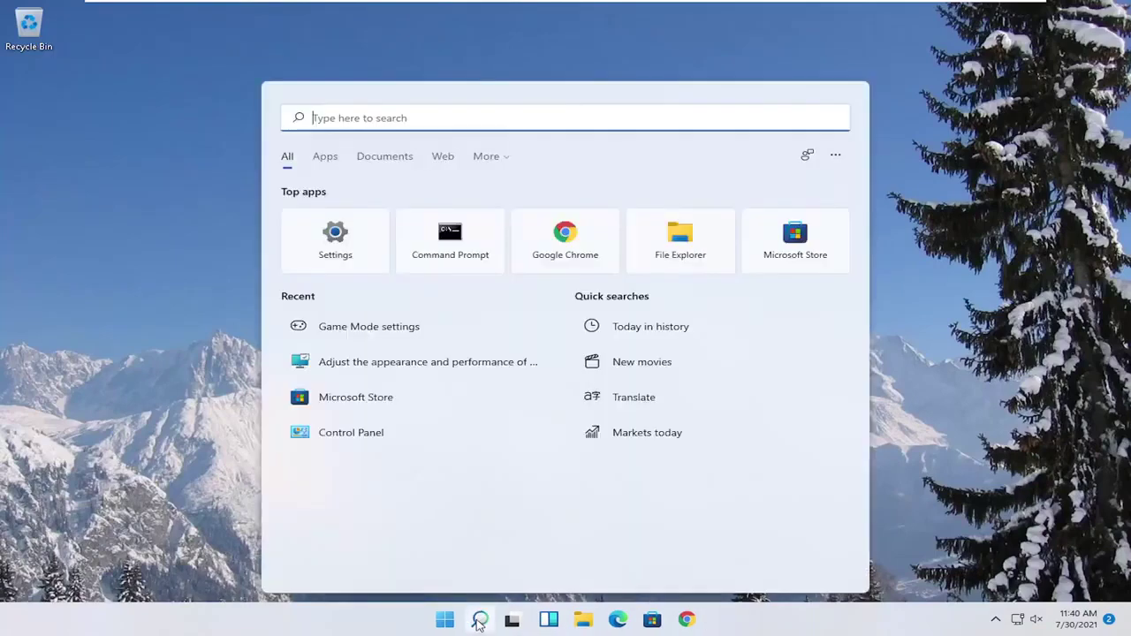
type("apps amnd")
key("BackSpace")
key("BackSpace")
key("BackSpace")
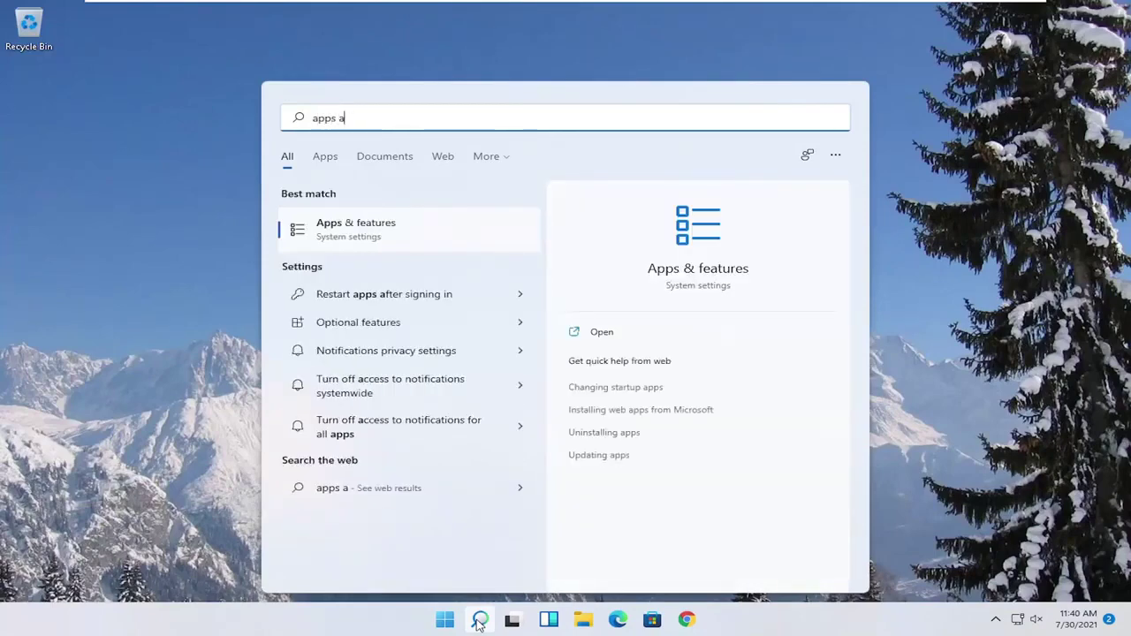
type("nd features")
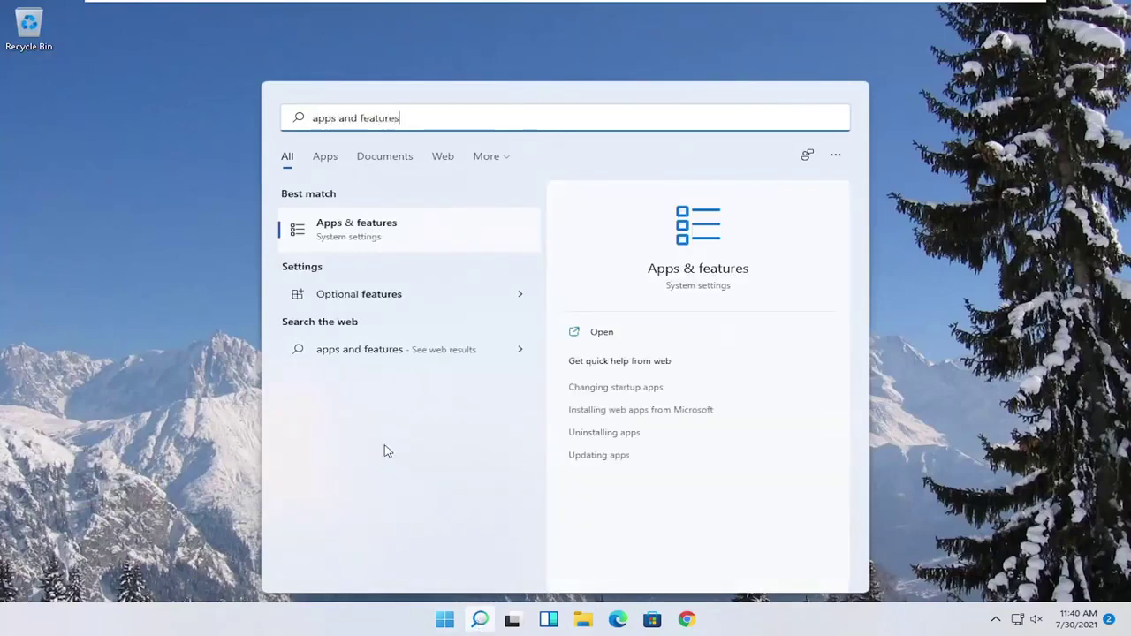
left_click(382, 221)
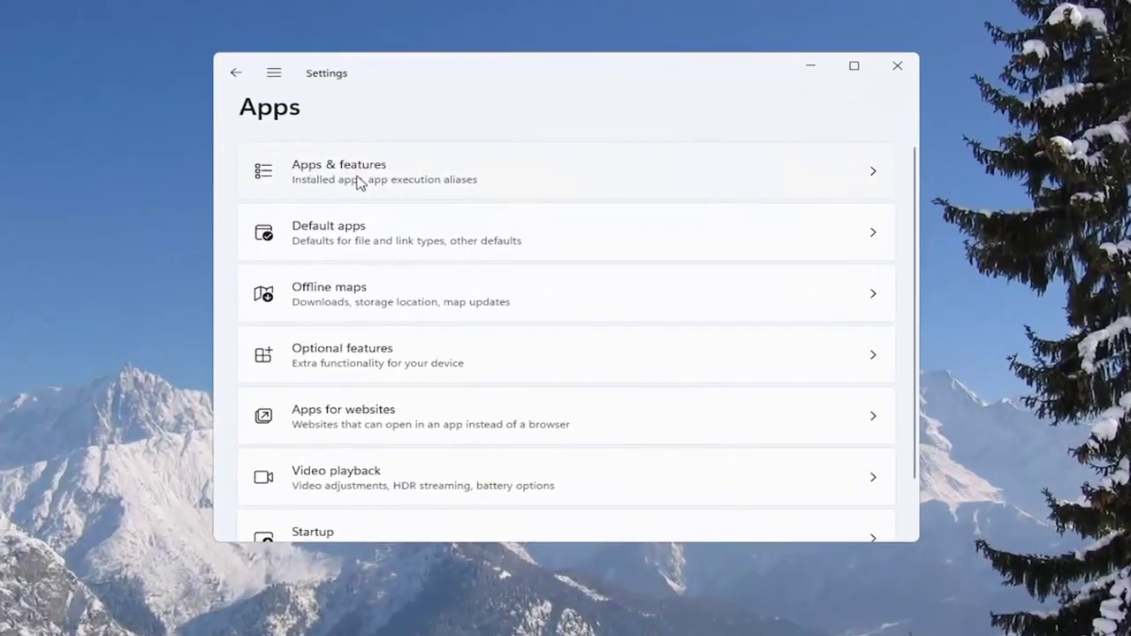
left_click(391, 182)
scroll(384, 399, "down", 3)
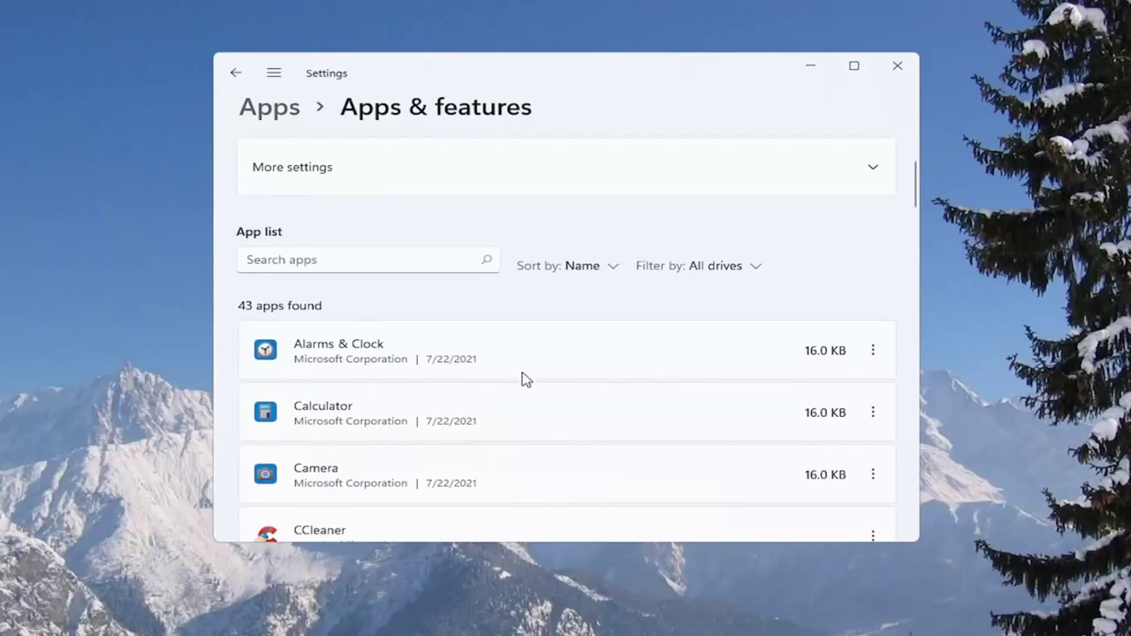
left_click(897, 75)
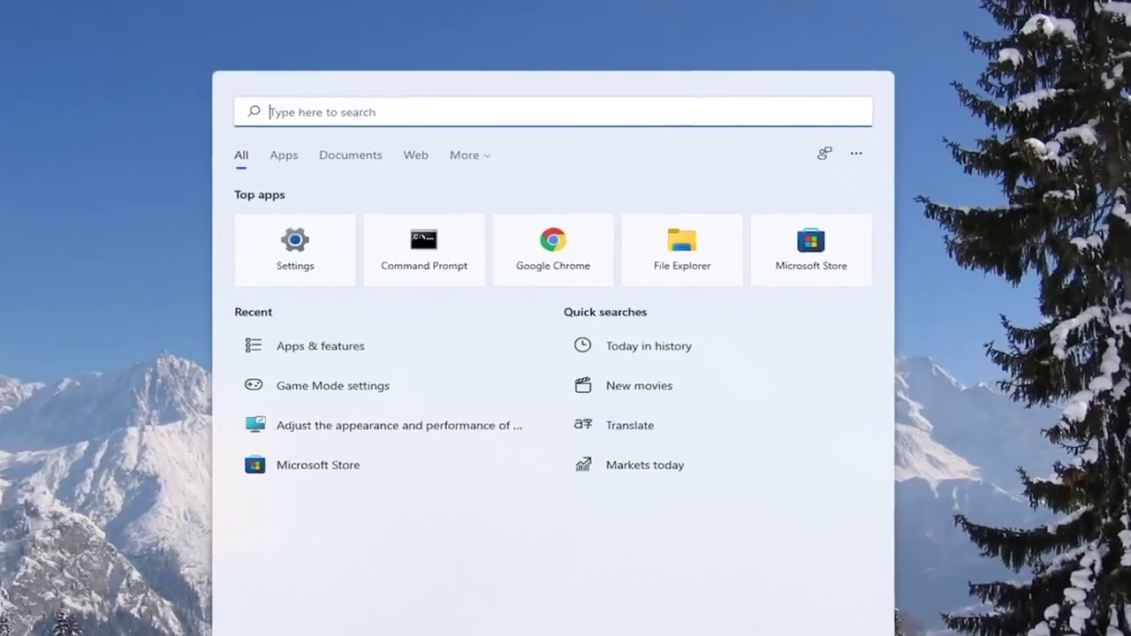
Run Command Prompt as administrator and enter sfc /scannow at the prompt.
type("cmd")
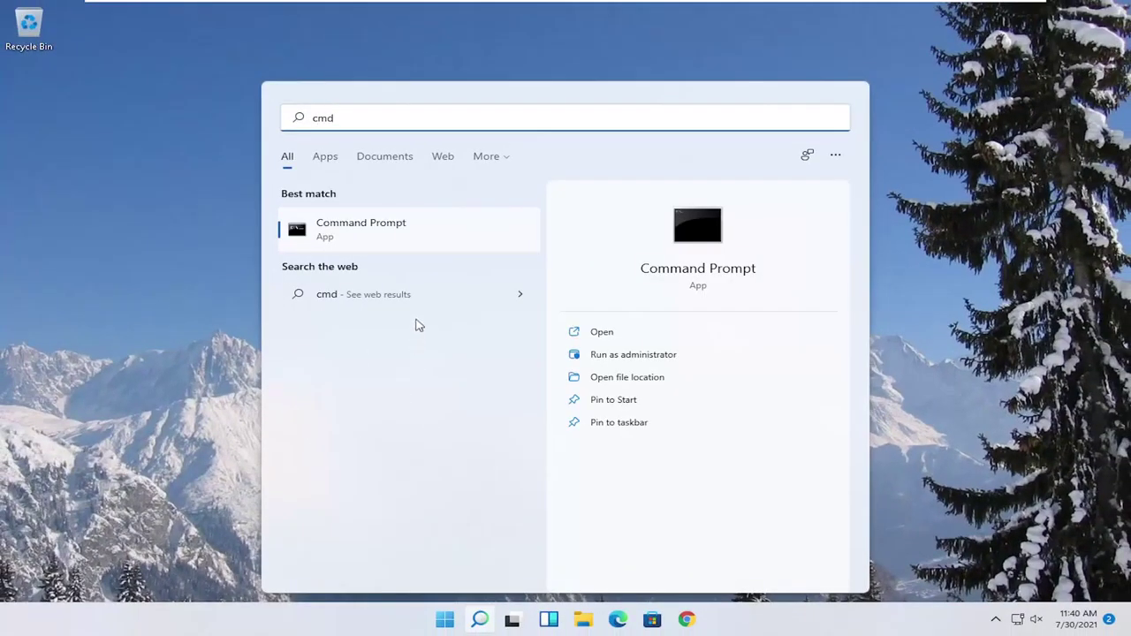
right_click(363, 233)
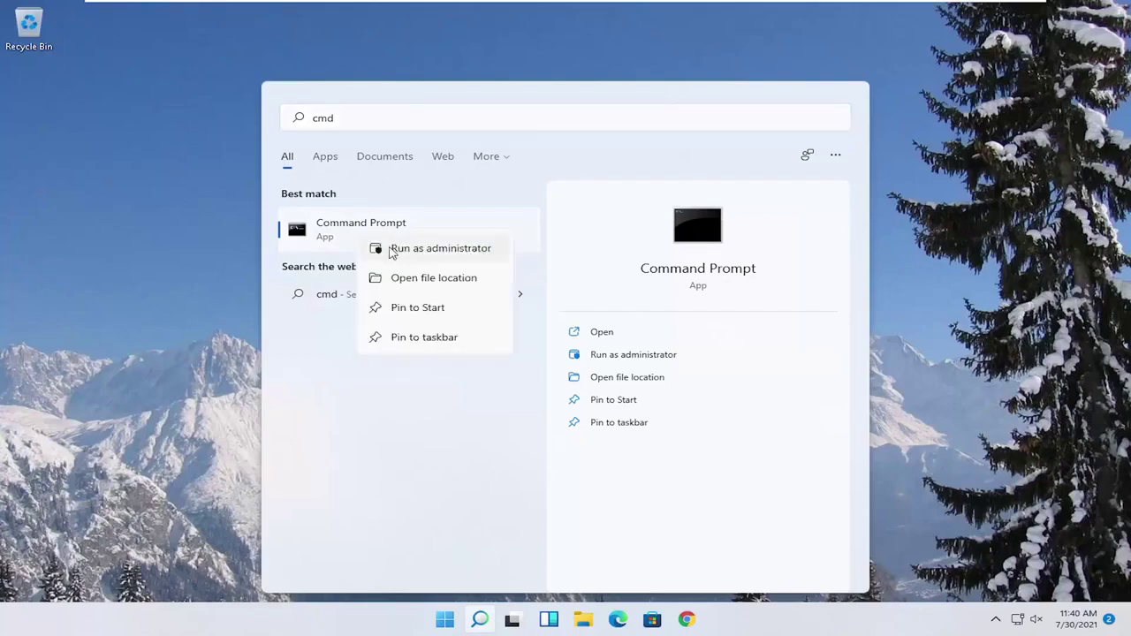
left_click(444, 255)
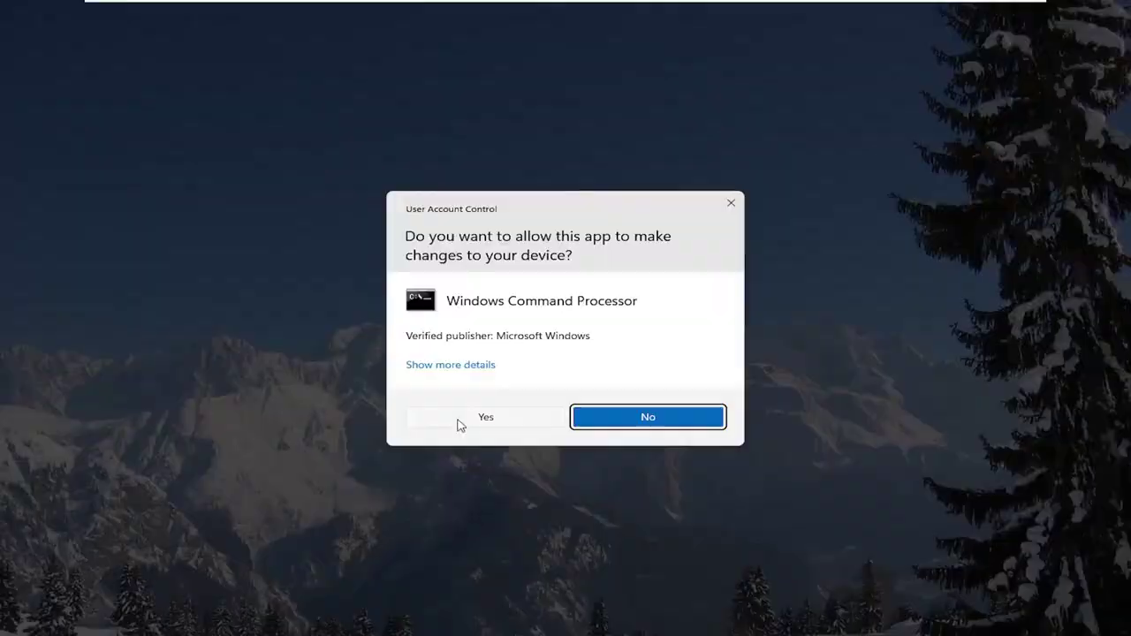
left_click(461, 420)
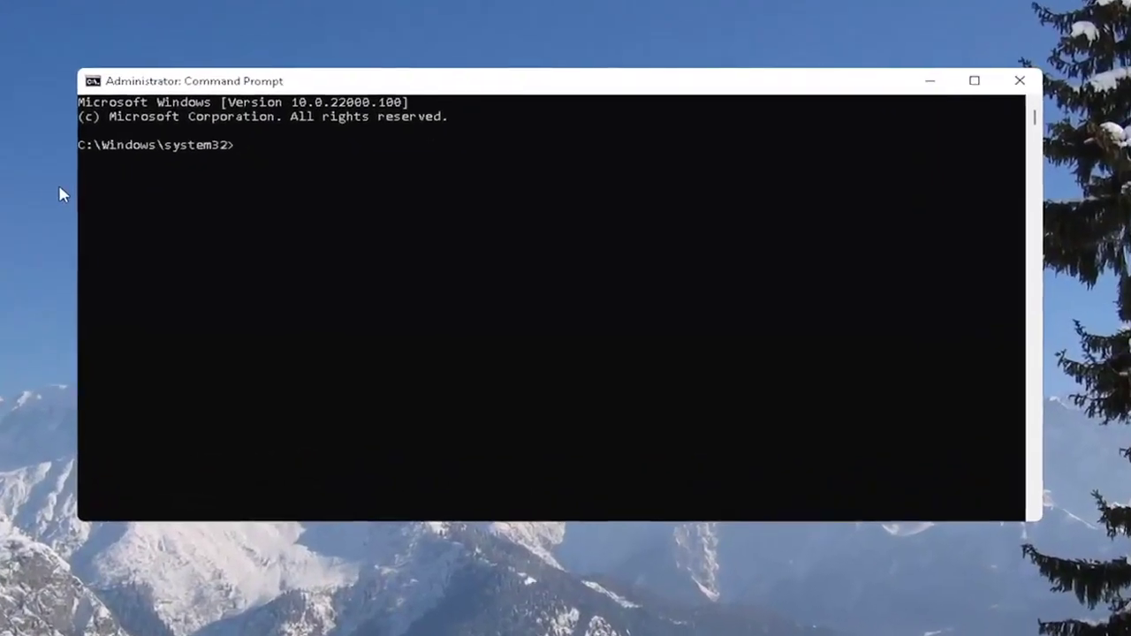
type("sfc")
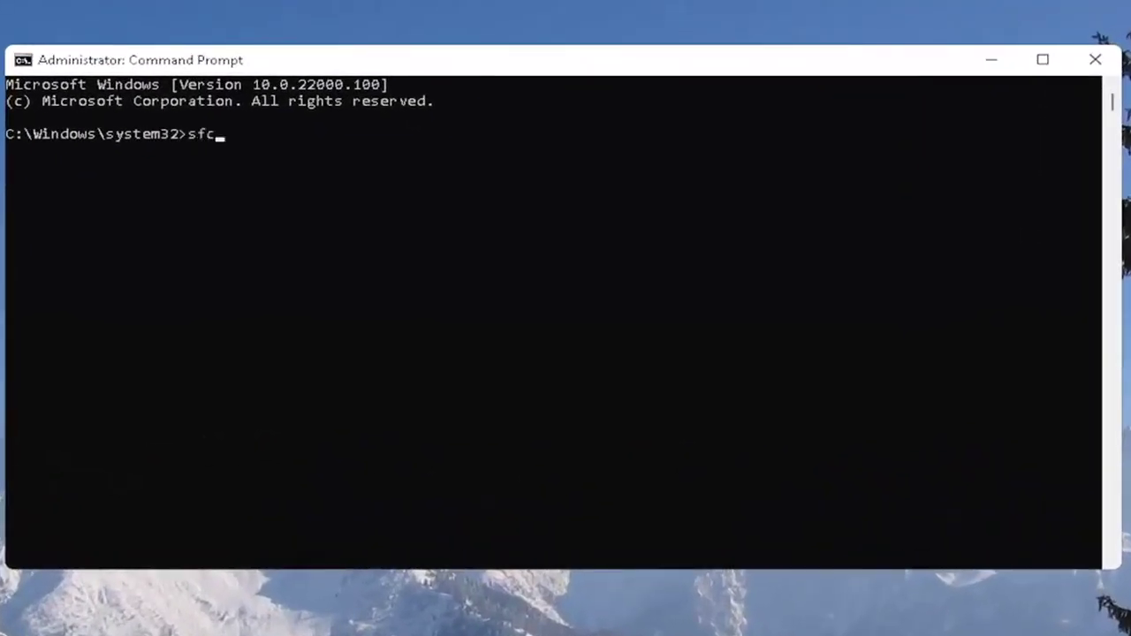
type(" /scannow")
Run sfc /scannow and wait for 100% verification with no integrity violations.
key("Return")
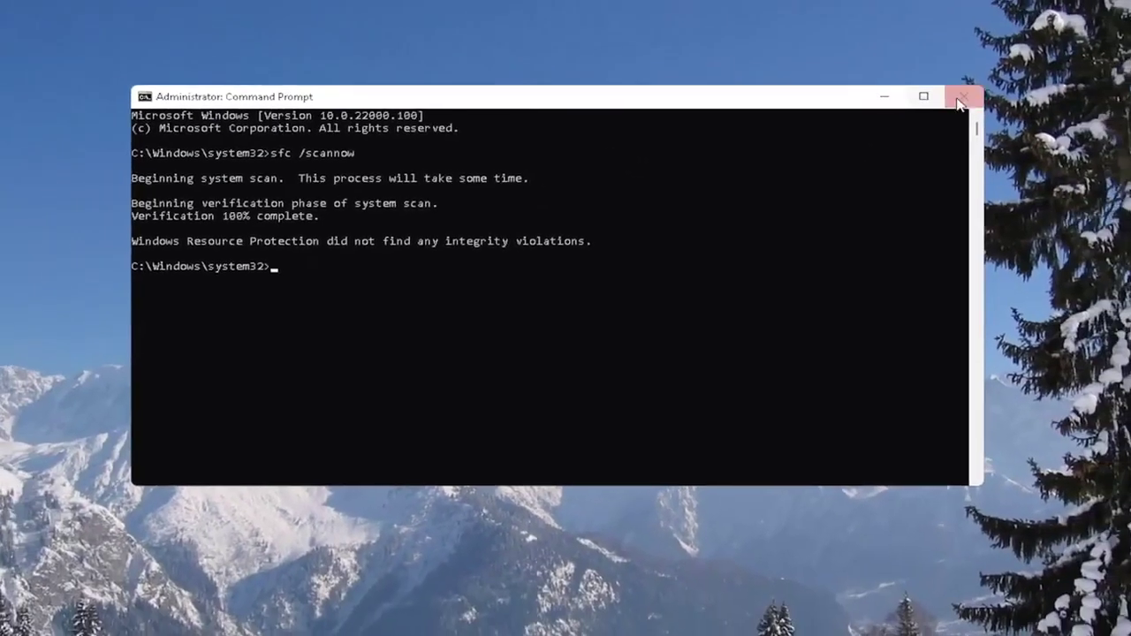
Close Command Prompt and bring up the Win+X quick-link menu.
left_click(961, 97)
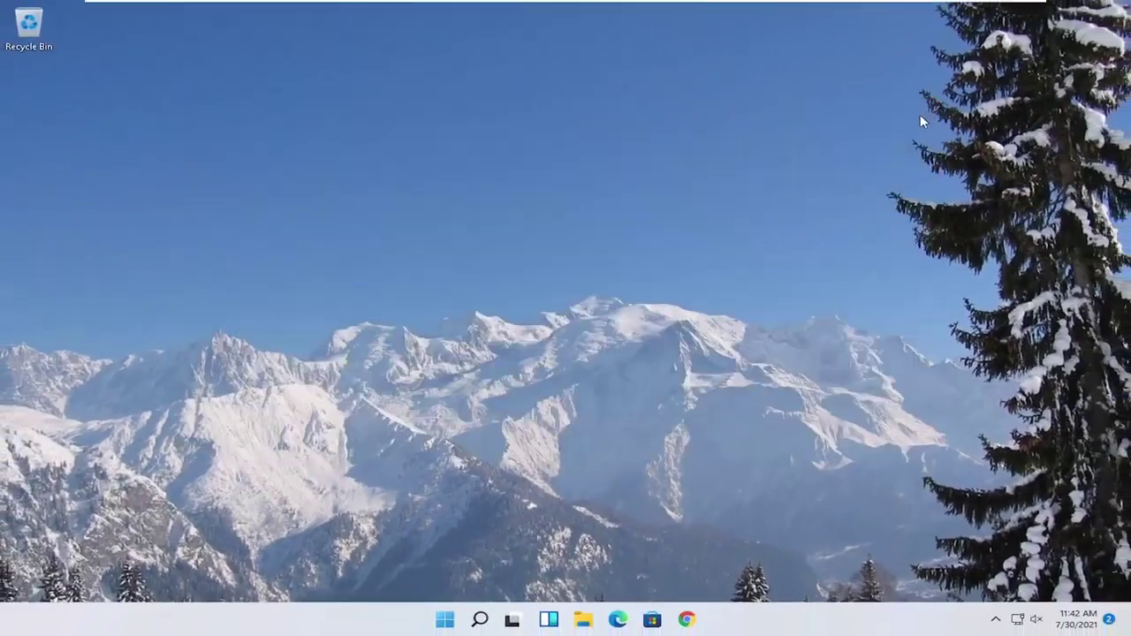
right_click(446, 624)
Launch File Explorer via Win+X, go to This PC, and open Local Disk (C:) Properties.
right_click(451, 625)
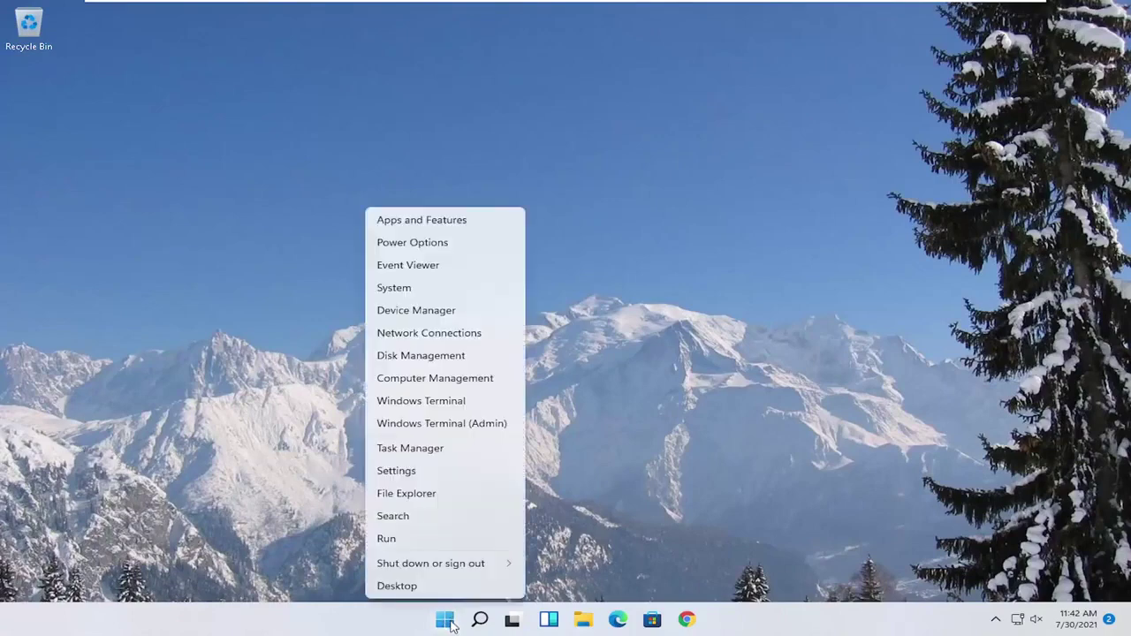
left_click(413, 493)
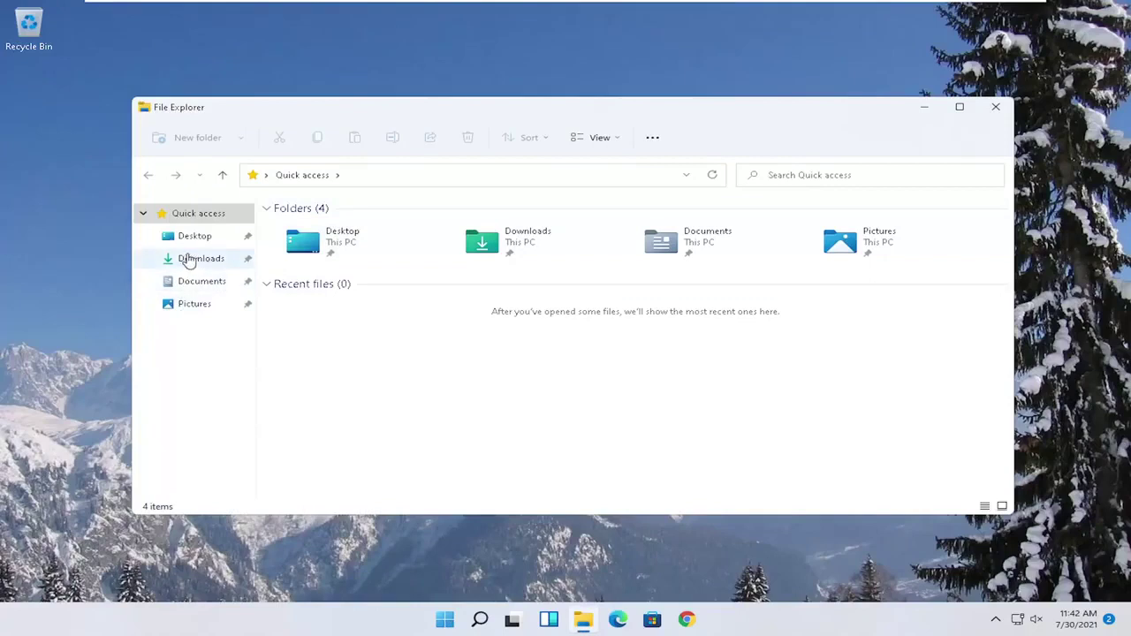
left_click(181, 360)
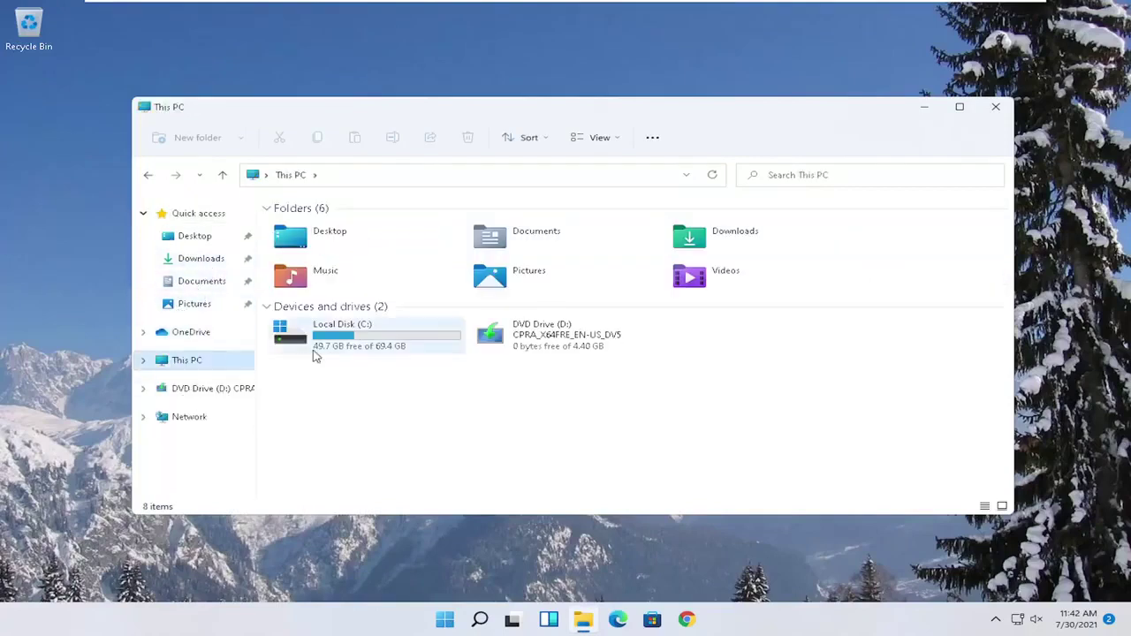
left_click(354, 345)
right_click(353, 345)
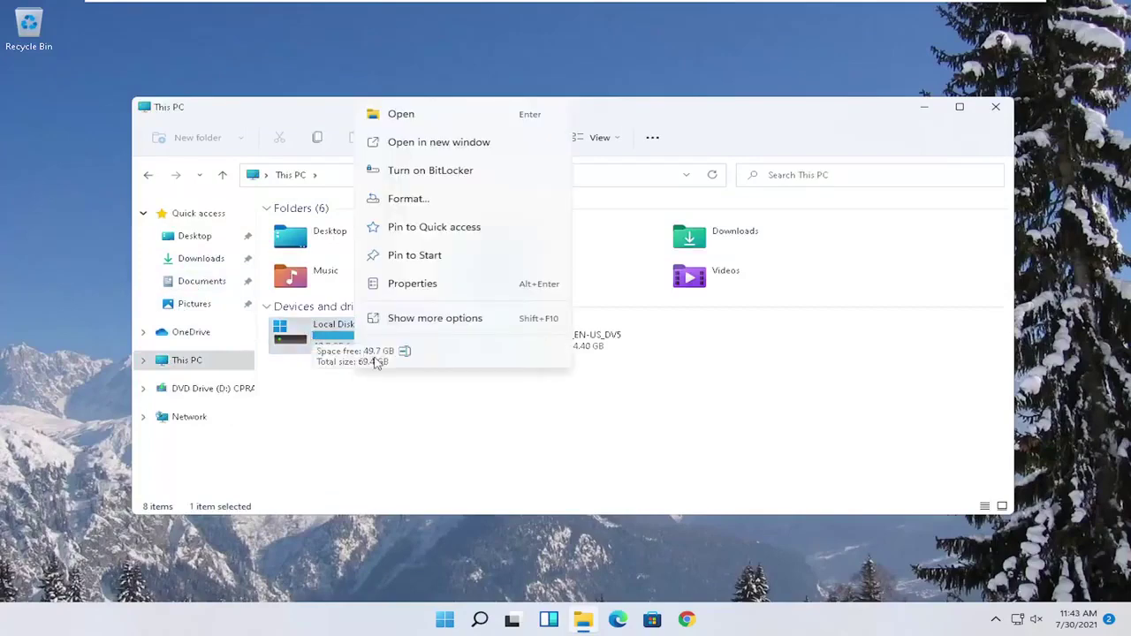
left_click(407, 288)
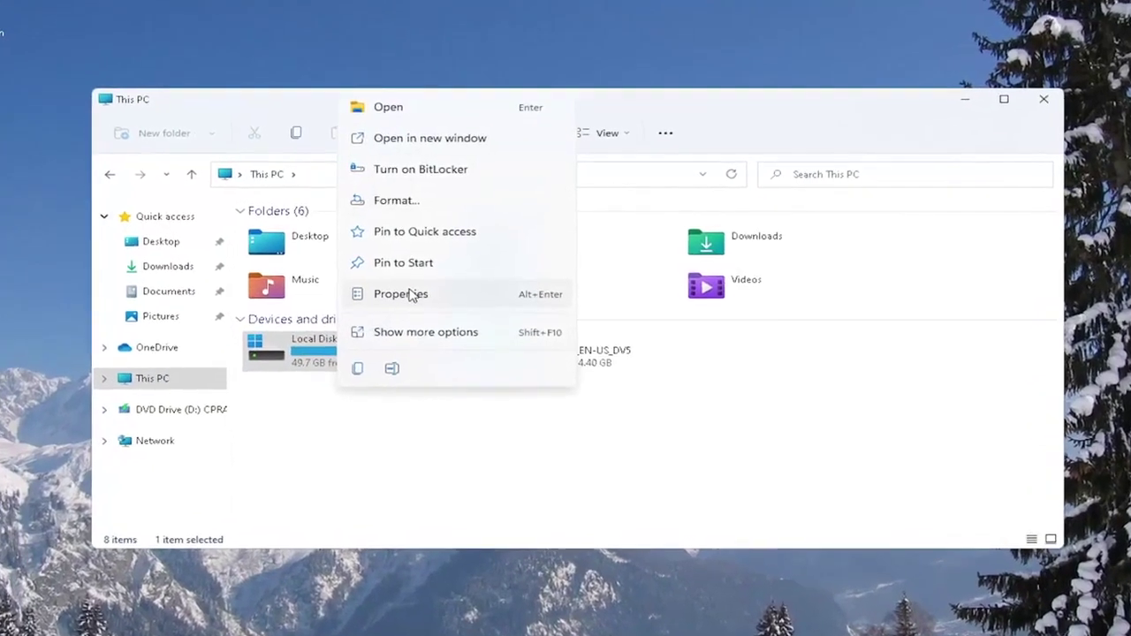
left_click_drag(378, 236, 461, 130)
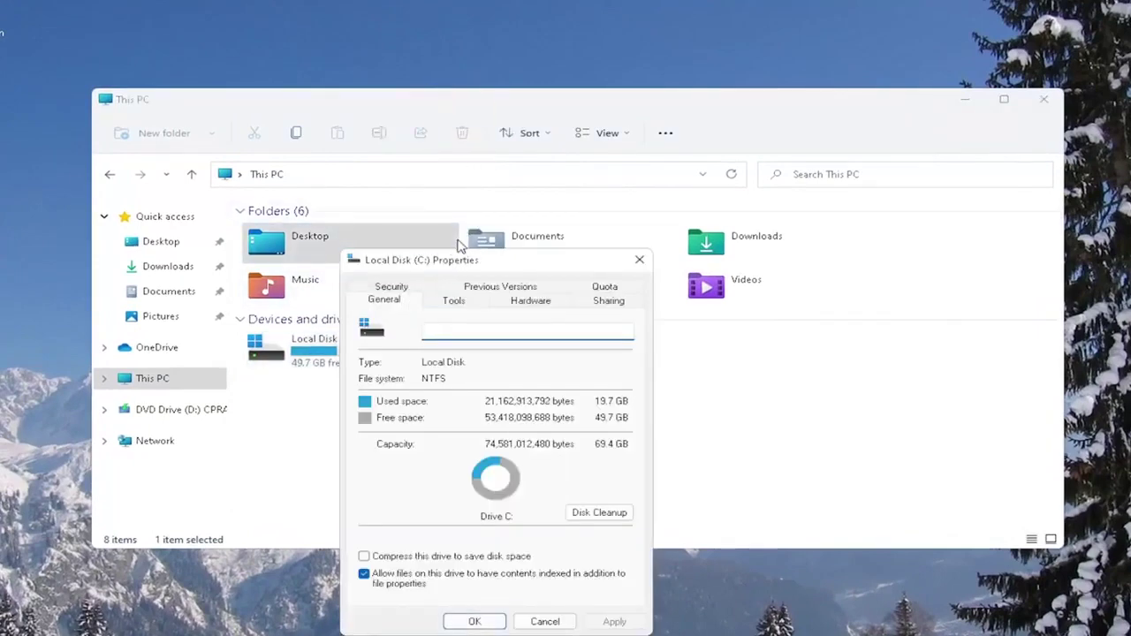
left_click_drag(457, 261, 484, 143)
Run Scan drive under Error checking on Local Disk (C:) and close the no-errors result.
left_click(483, 184)
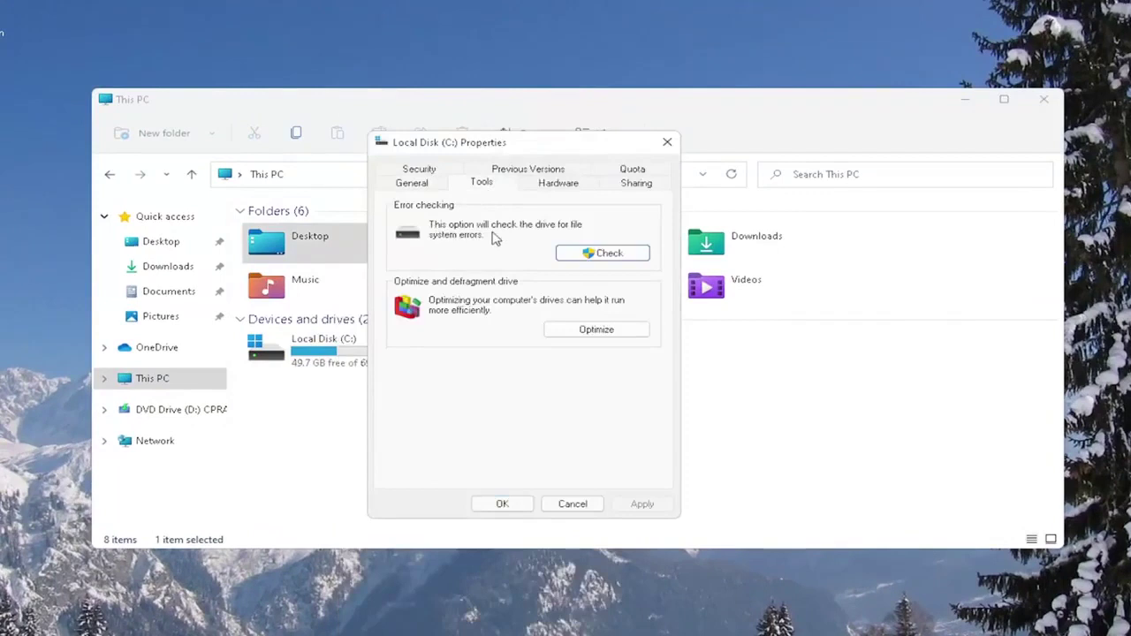
left_click(605, 257)
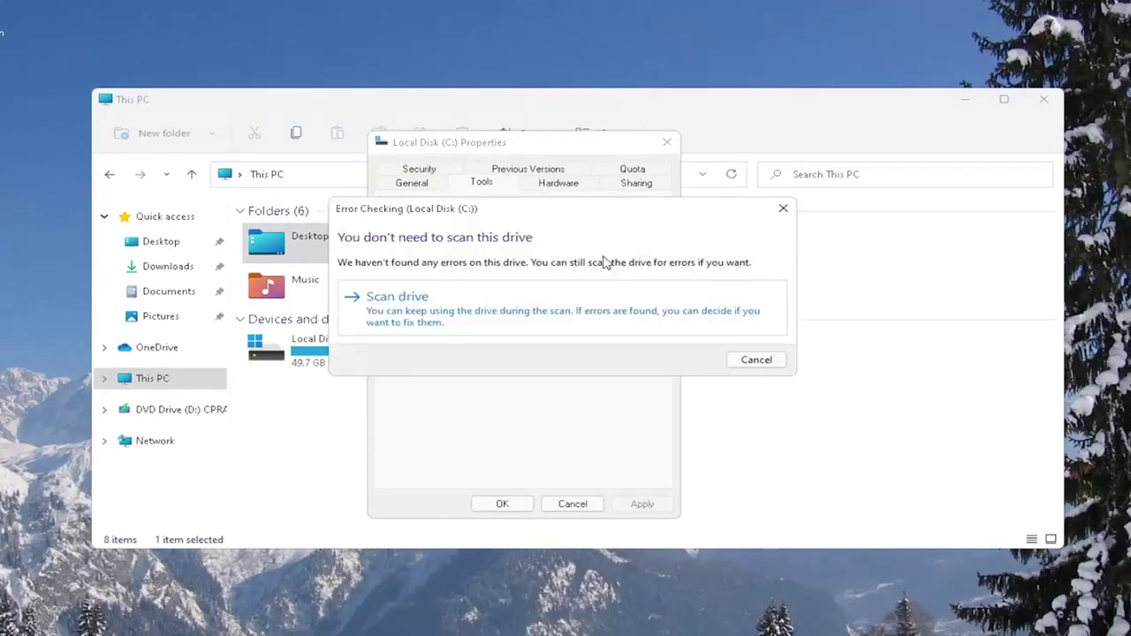
left_click(440, 308)
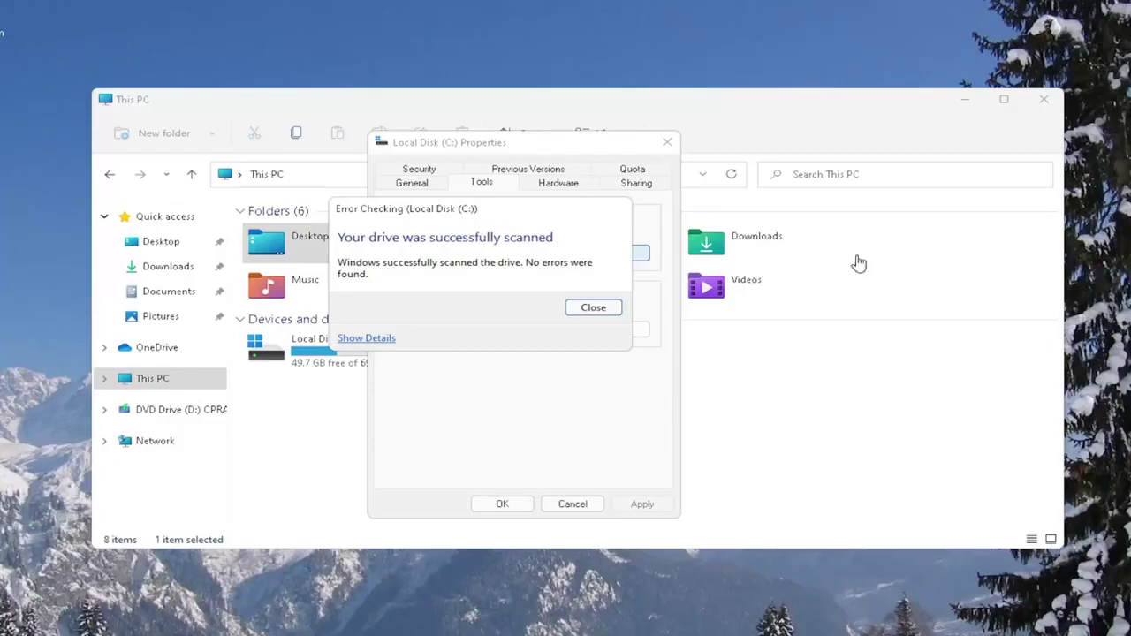
left_click_drag(467, 204, 492, 224)
left_click(619, 326)
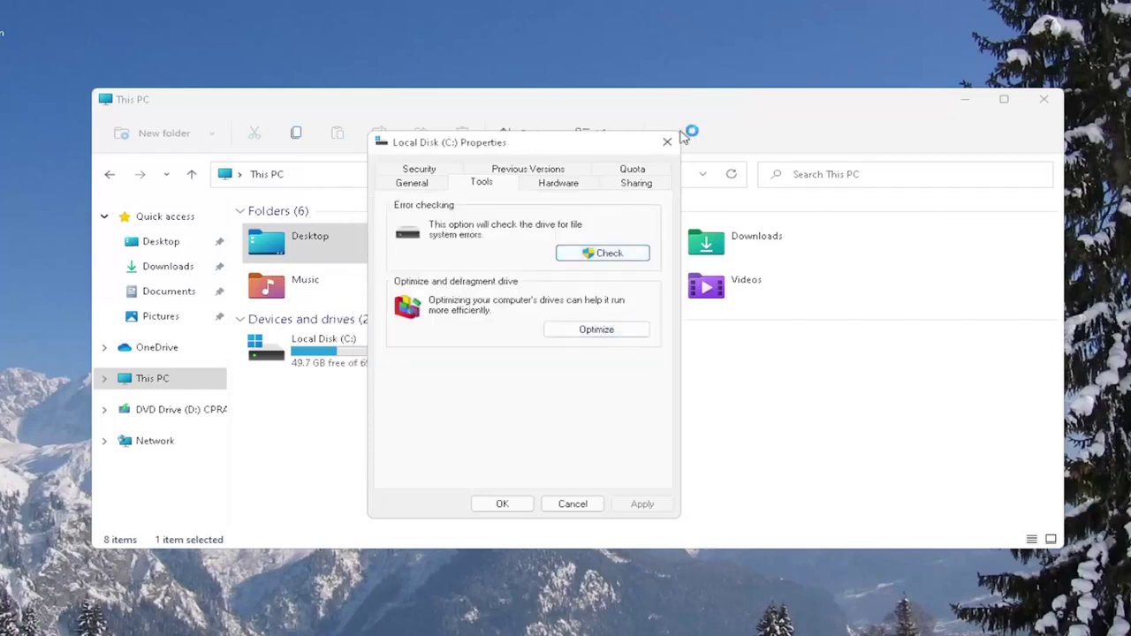
Close the Local Disk (C:) Properties and This PC windows, then bring up the Win+X menu.
left_click(667, 142)
left_click(1044, 99)
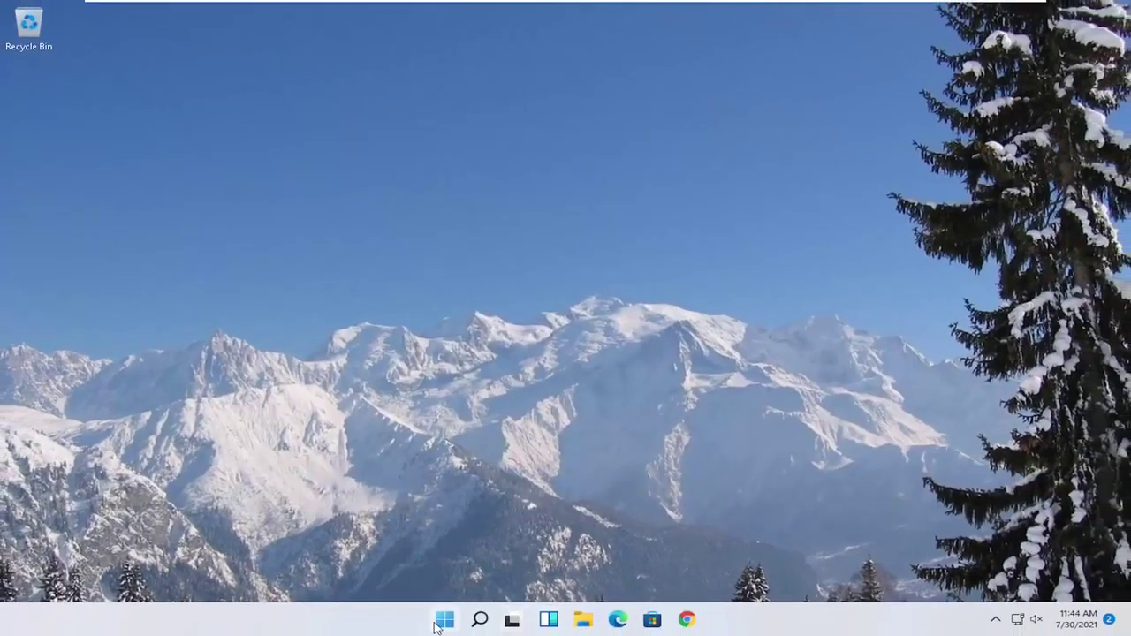
right_click(444, 627)
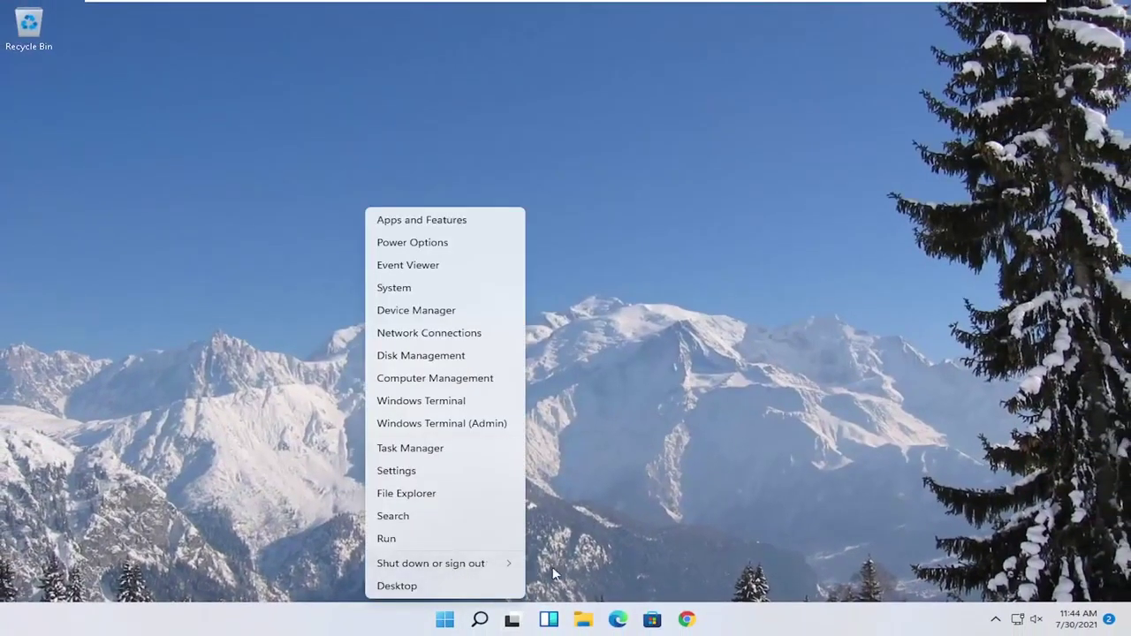